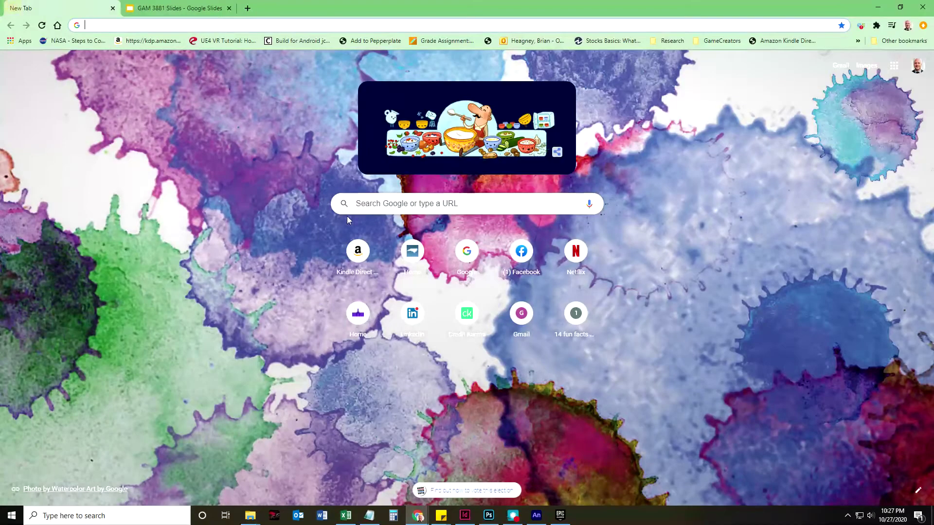
Search Google for 'make human' and go to the MakeHuman site's Downloads page for 1.2.0 beta 2
click(467, 204)
text(m)
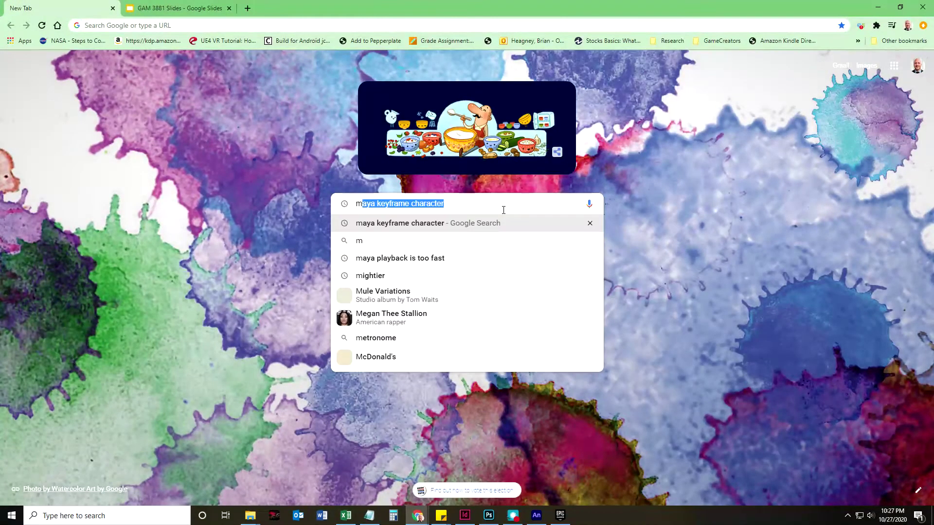
text(ake hi)
key(BackSpace)
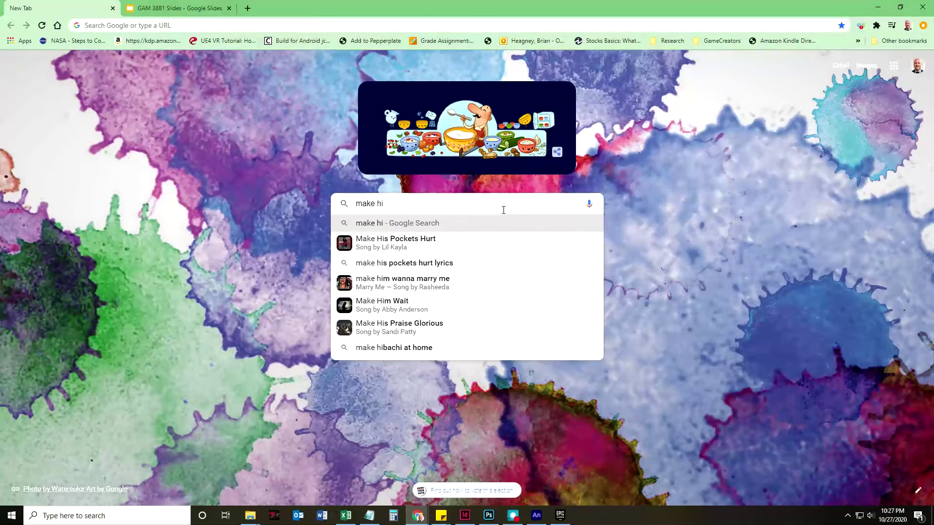
text(uman)
key(Return)
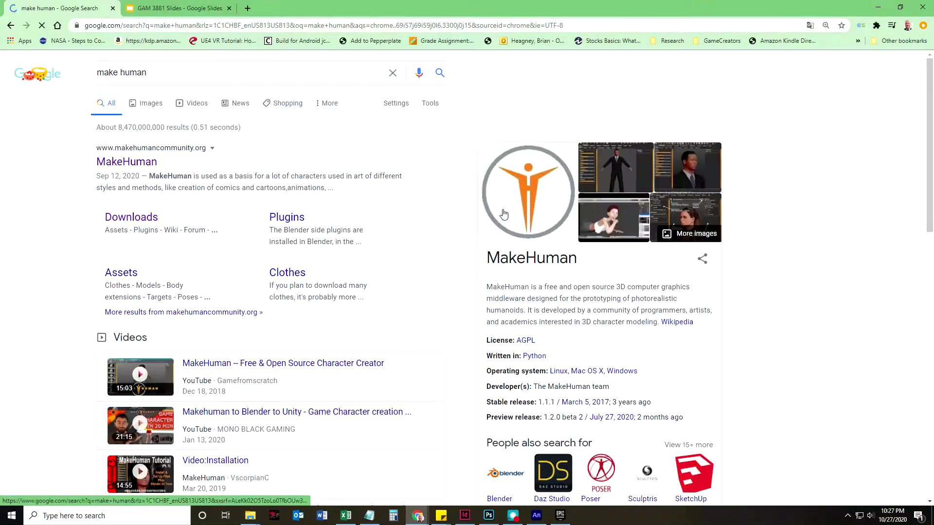
click(140, 163)
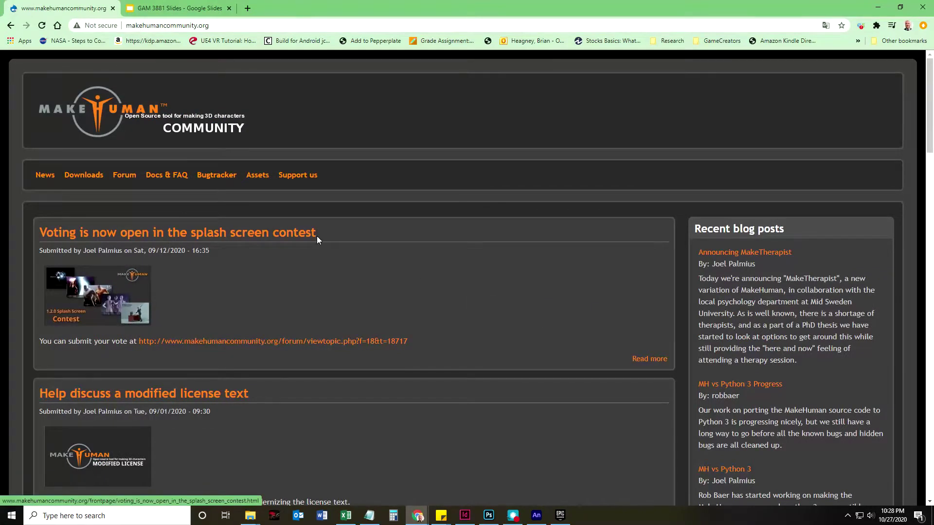
click(83, 175)
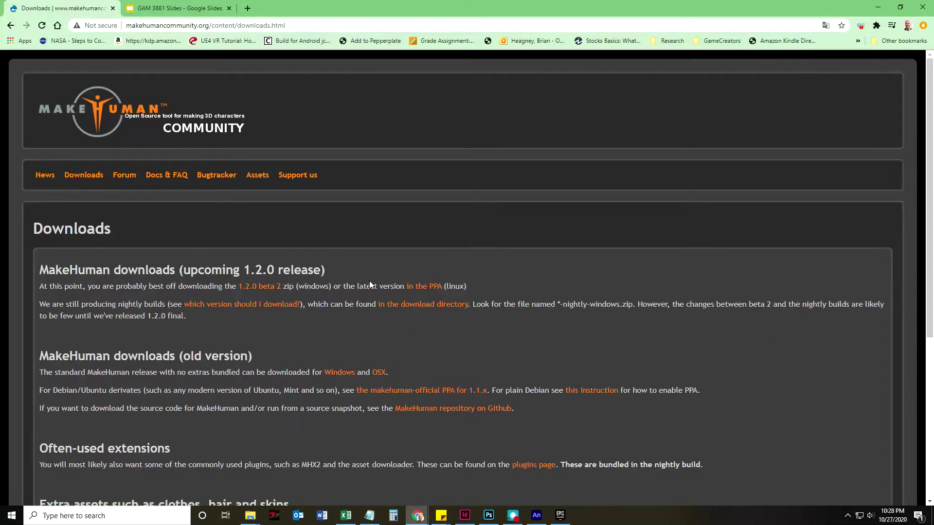
scroll(369, 280, down, 1)
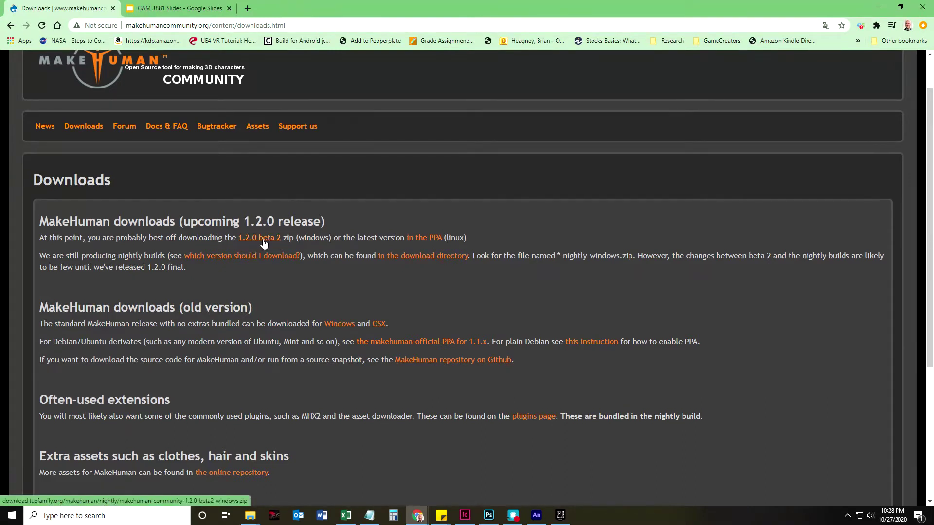
click(264, 240)
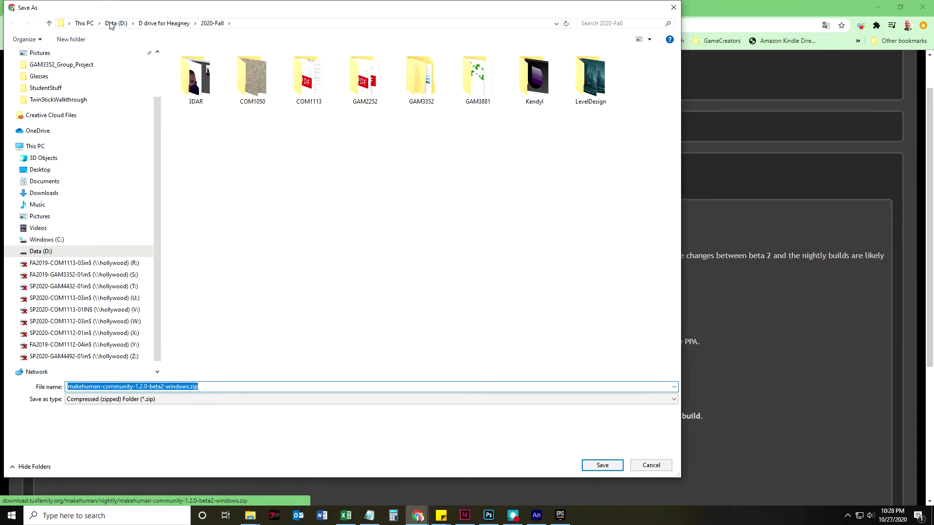
Save the 1.2.0 beta 2 Windows zip to Data (D:) > personal folder > Downloads
click(113, 23)
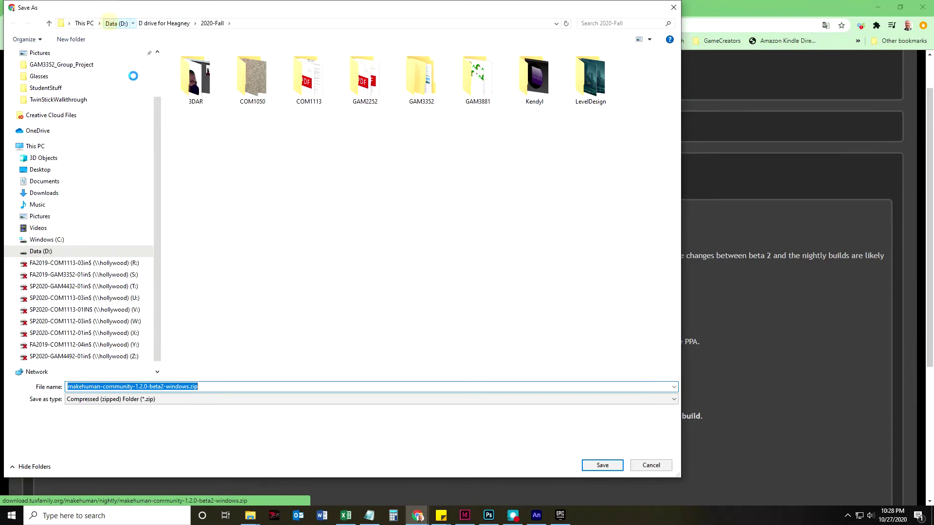
click(43, 193)
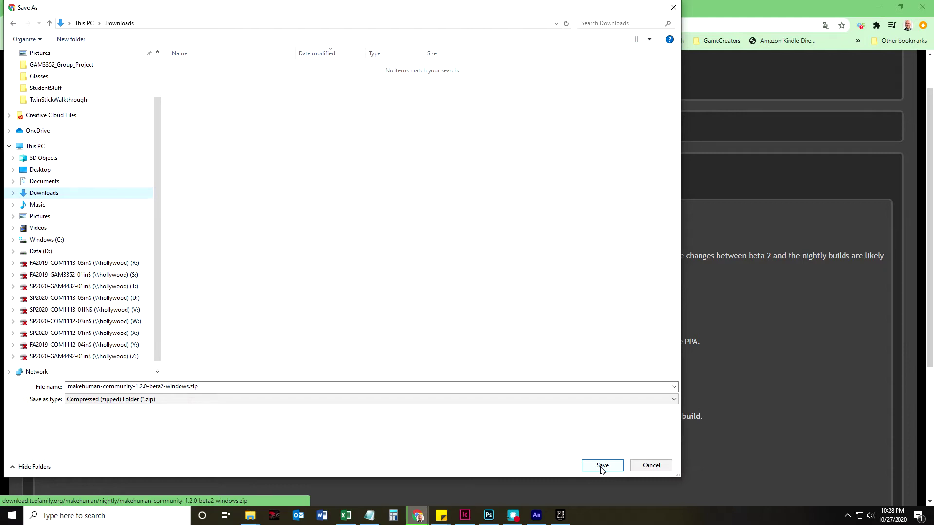
click(41, 251)
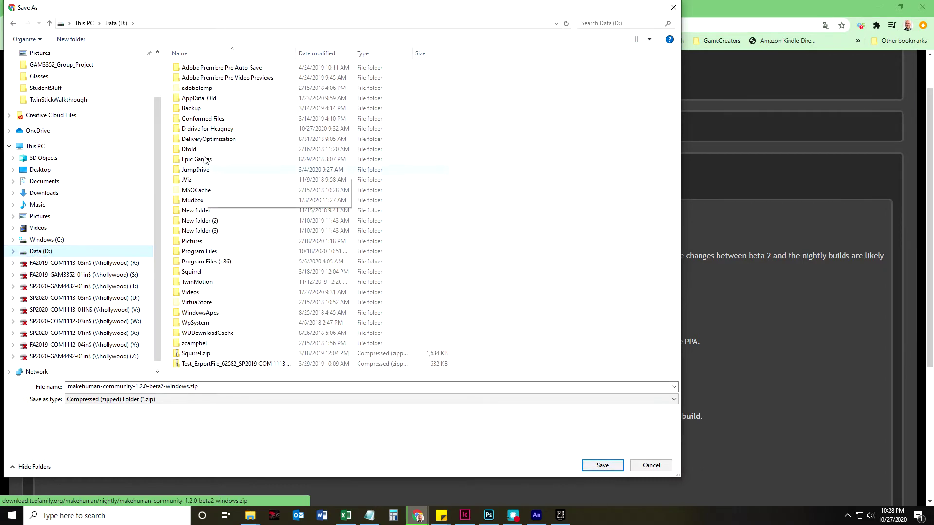
double_click(207, 129)
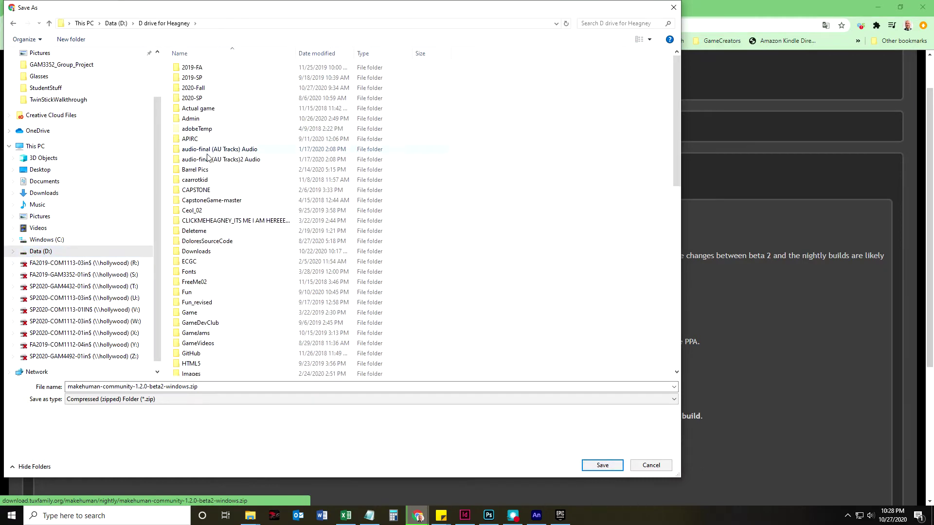
double_click(196, 252)
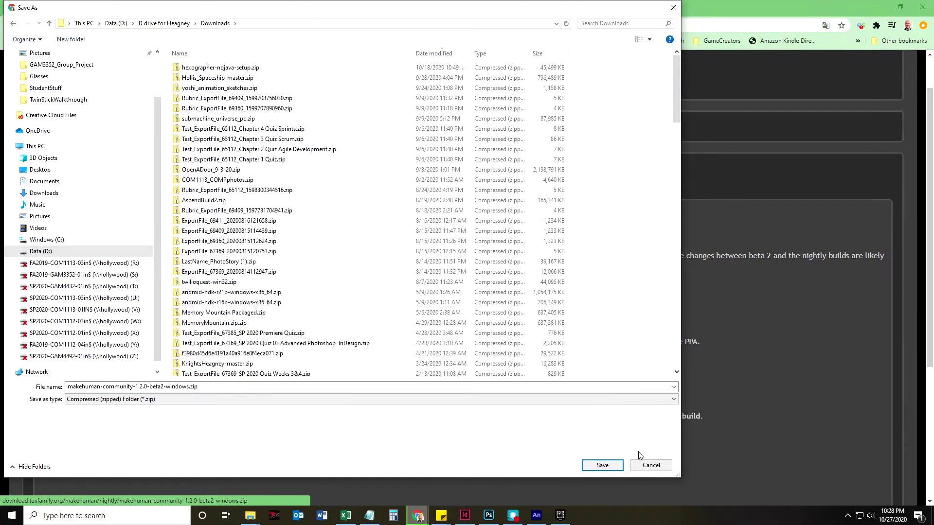
click(603, 466)
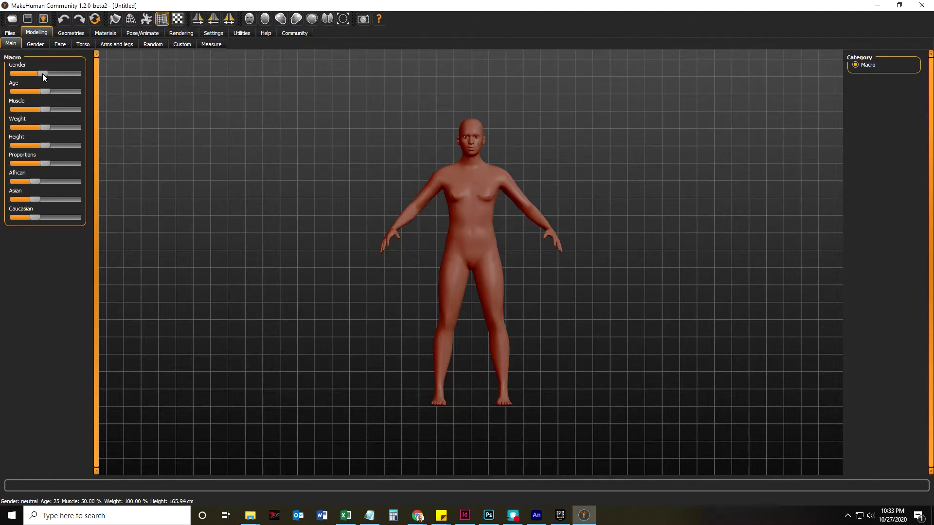
Raise Gender and Muscle, lower Age, and raise Weight slightly in Modelling > Main
mouse_move(42, 75)
mouse_down()
mouse_move(77, 73)
mouse_move(53, 74)
mouse_up()
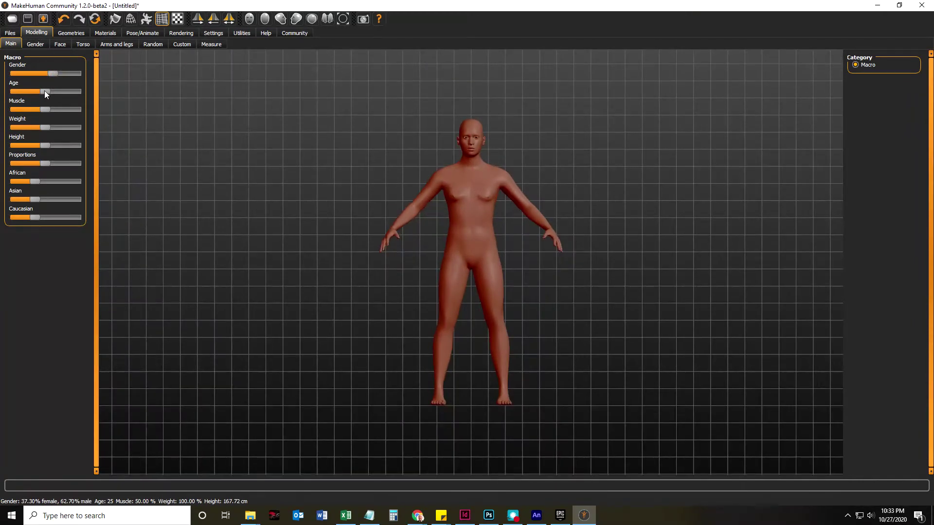
mouse_move(44, 90)
mouse_down()
mouse_move(29, 90)
mouse_move(77, 91)
mouse_move(44, 91)
mouse_up()
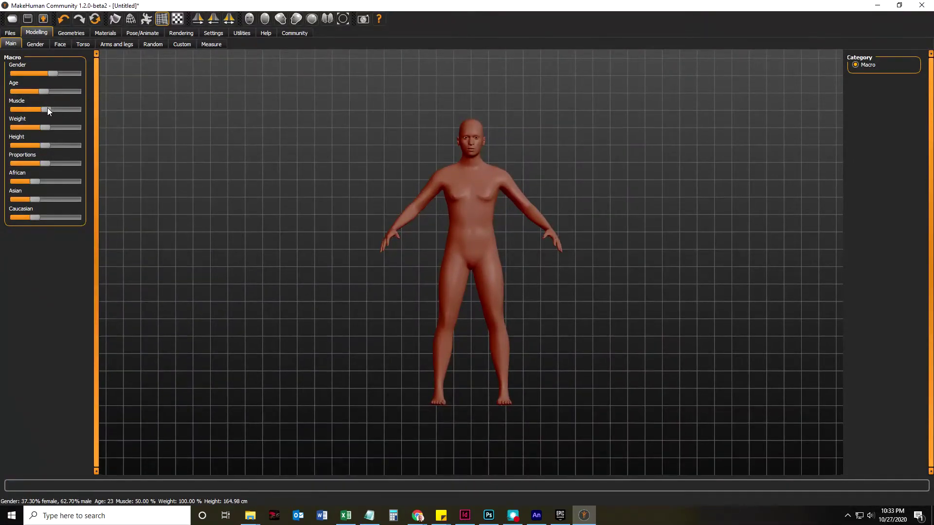
mouse_move(46, 109)
mouse_down()
mouse_move(79, 109)
mouse_move(50, 111)
mouse_up()
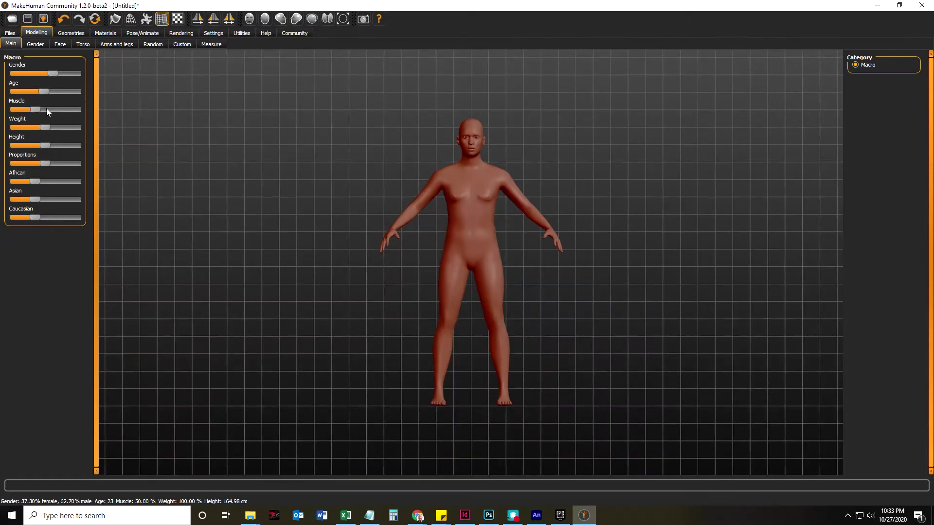
drag(45, 127, 41, 164)
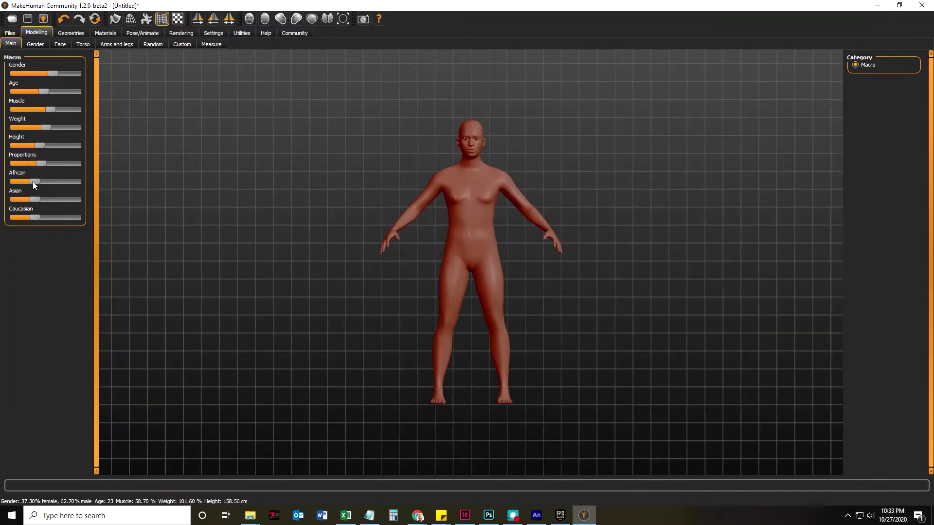
click(39, 45)
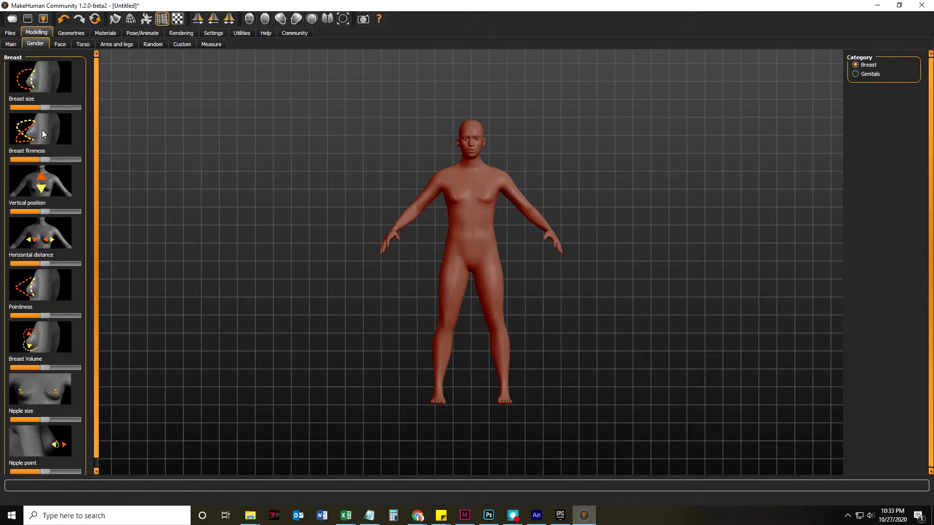
Change the torso's horizontal scale and stretch it slightly taller in Modelling > Torso
click(60, 44)
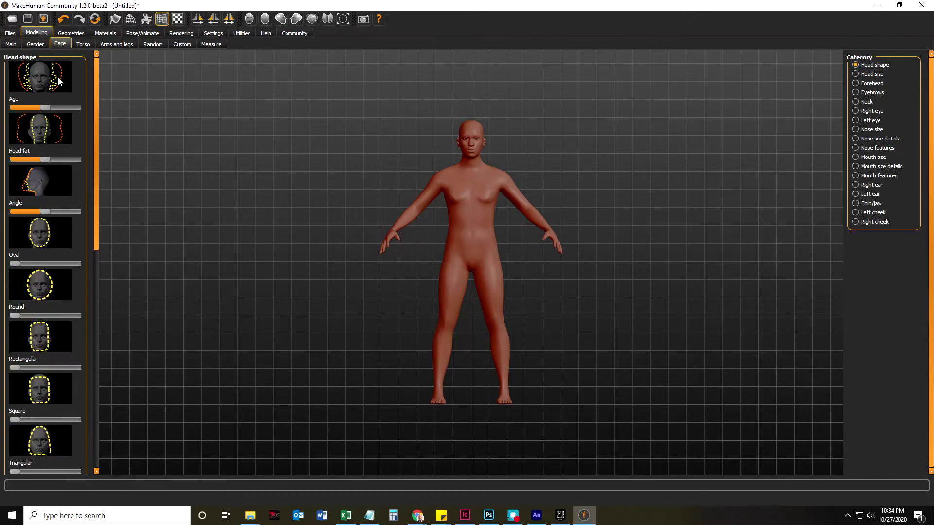
click(82, 44)
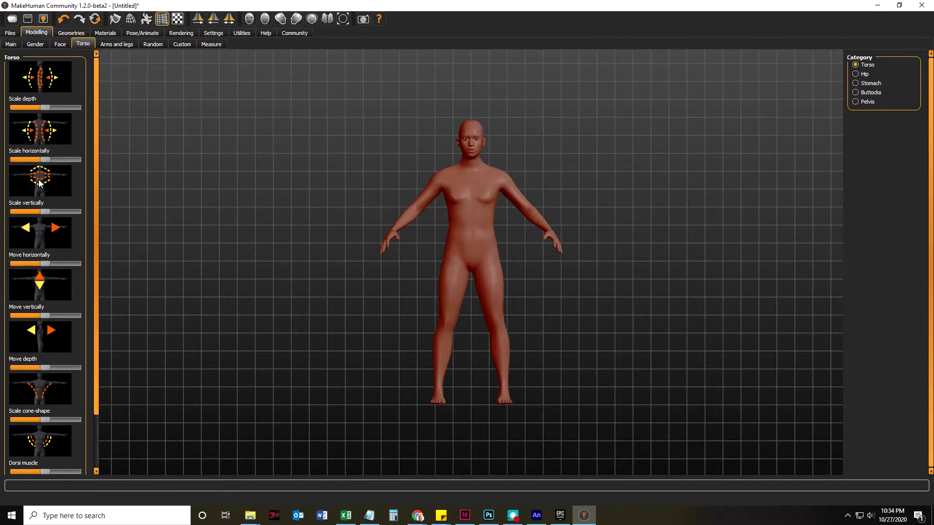
drag(44, 160, 29, 161)
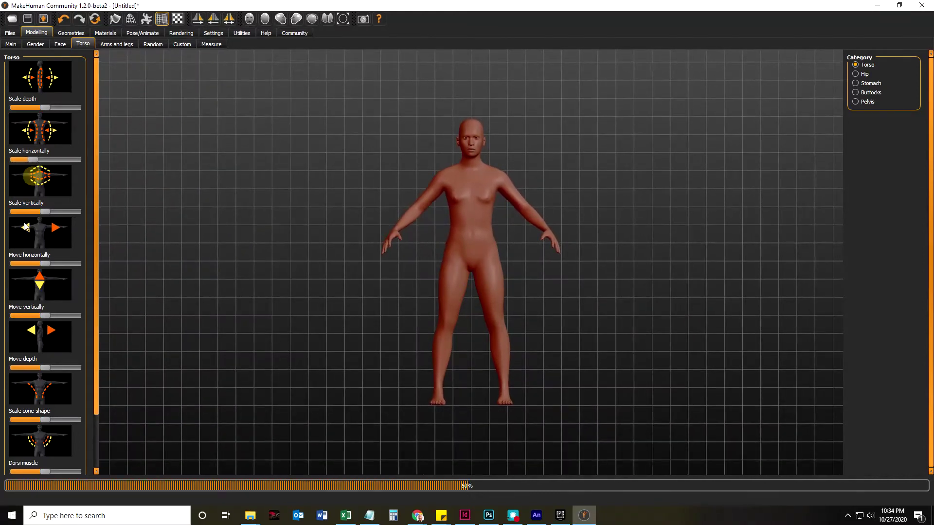
drag(43, 210, 45, 211)
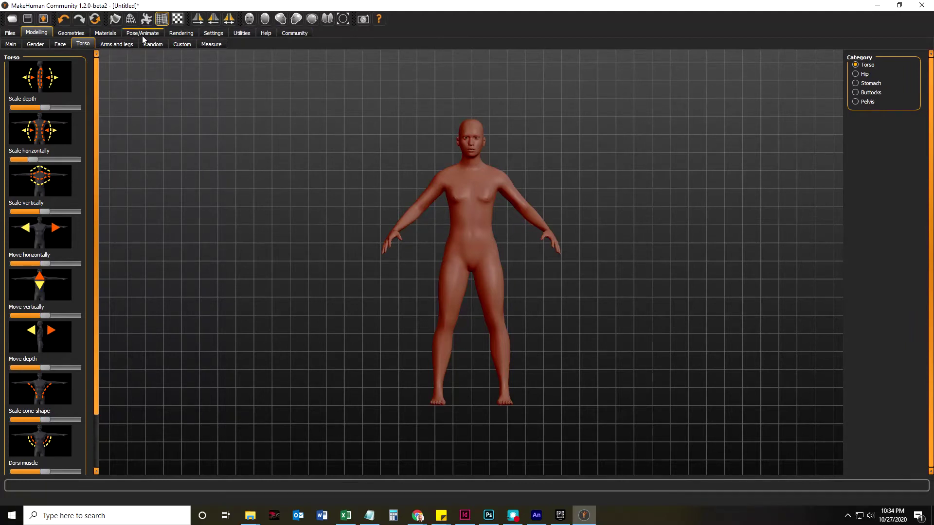
Look through the Files, Materials, Pose/Animate, Rendering, Settings and Utilities tabs
click(71, 33)
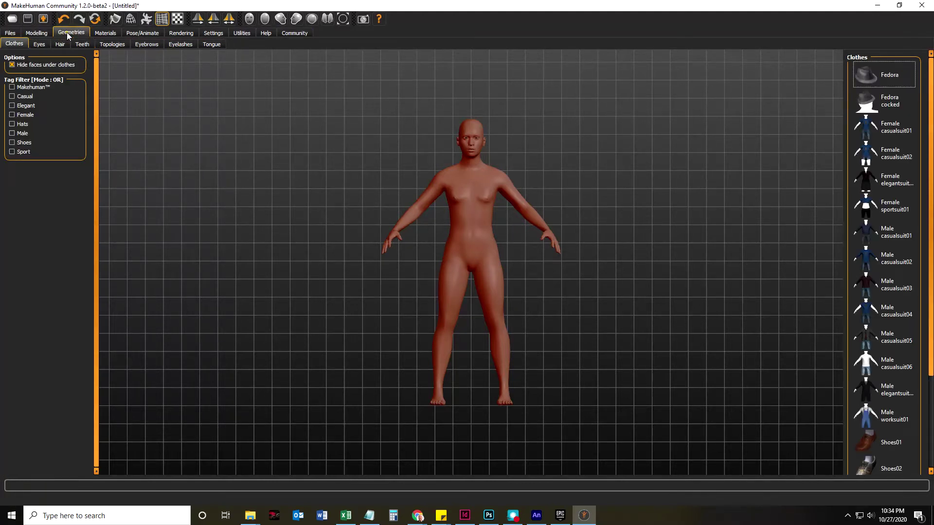
click(35, 33)
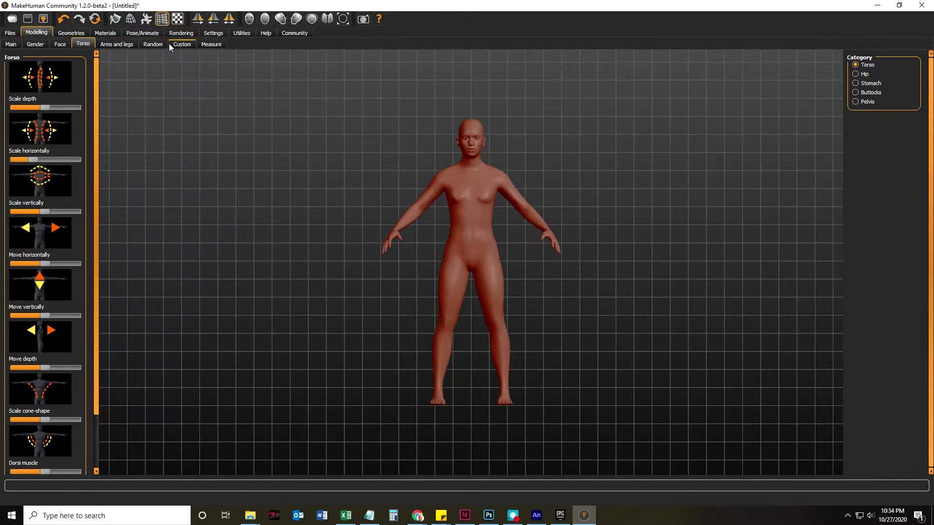
click(10, 34)
click(71, 33)
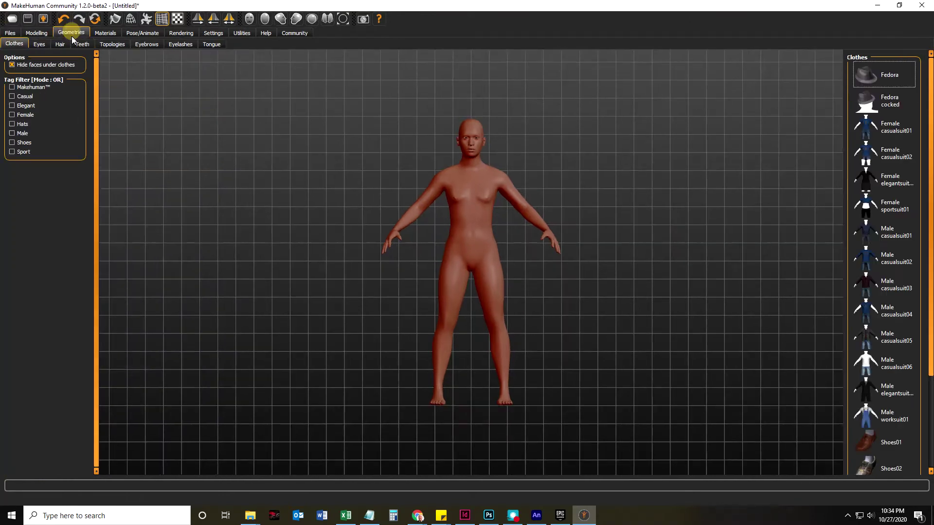
click(102, 33)
click(142, 33)
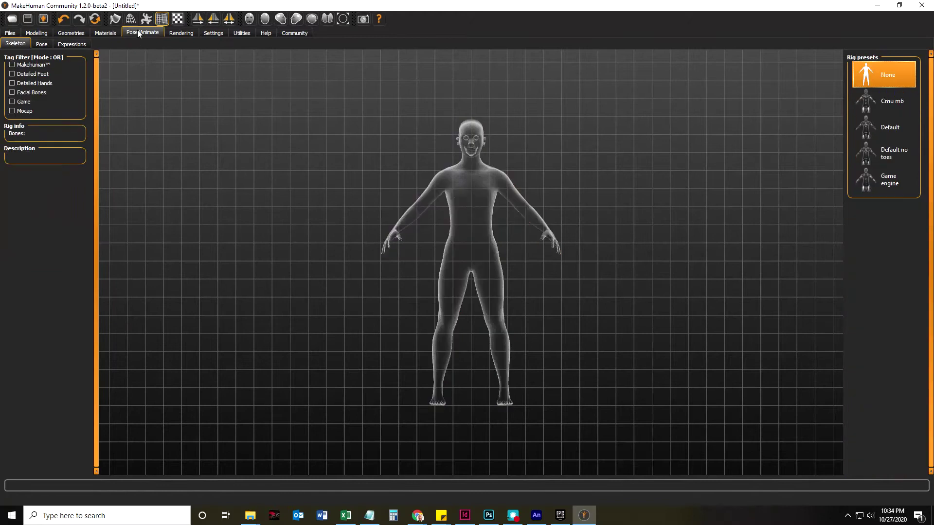
click(181, 34)
click(213, 33)
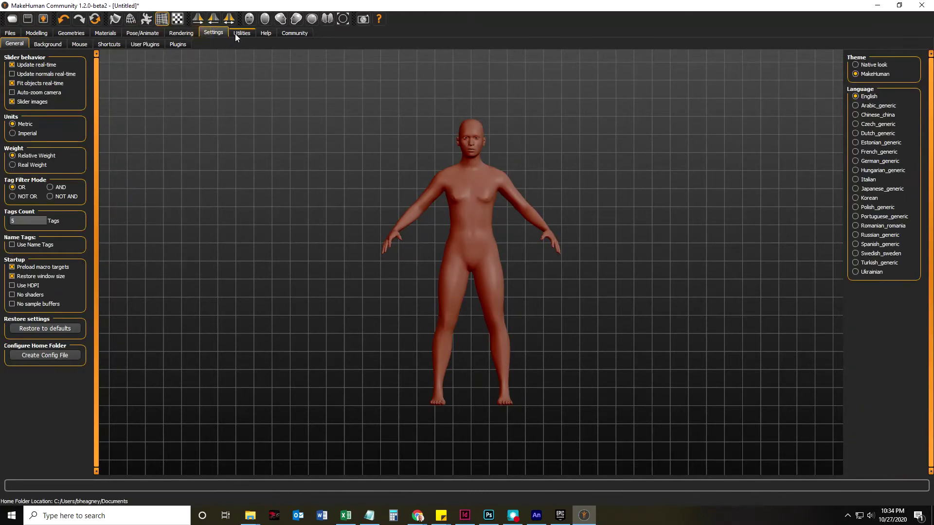
click(242, 32)
Dismiss the Community tab's missing asset database notice and return to the torso modelling controls
click(294, 33)
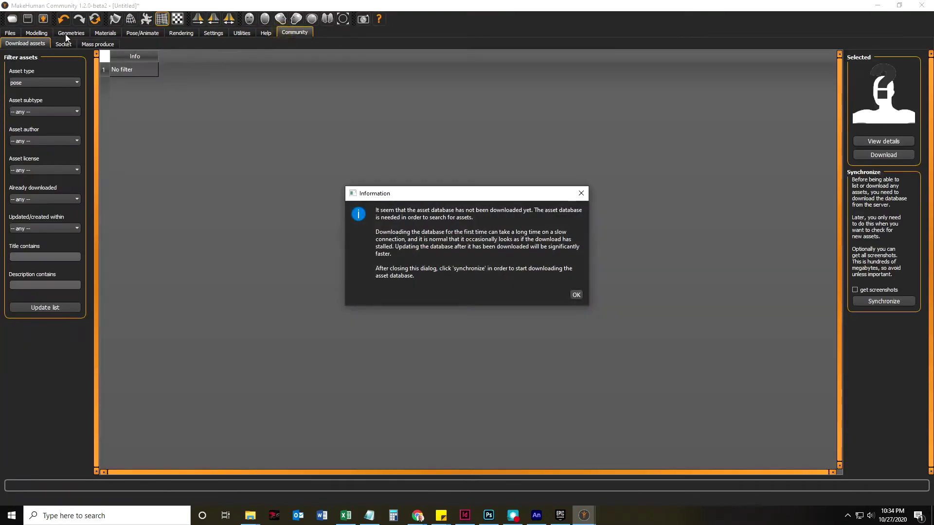
click(576, 294)
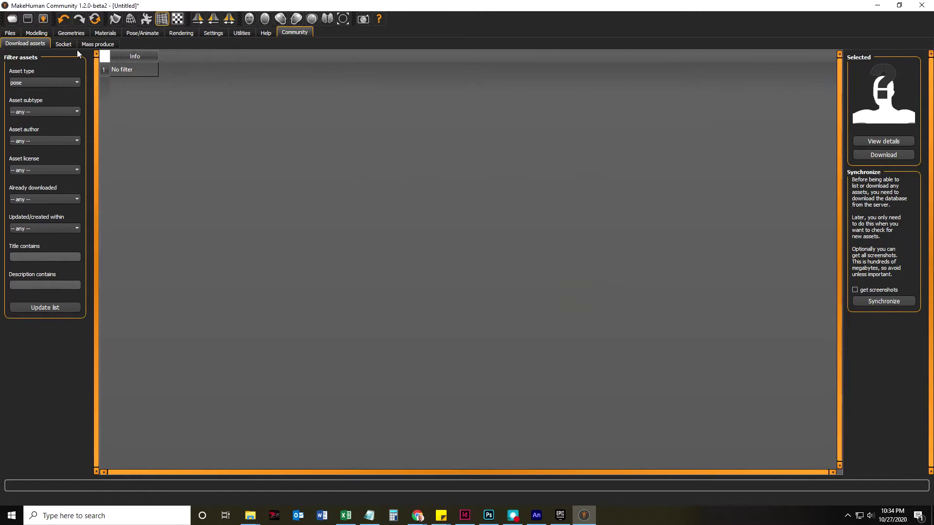
click(71, 33)
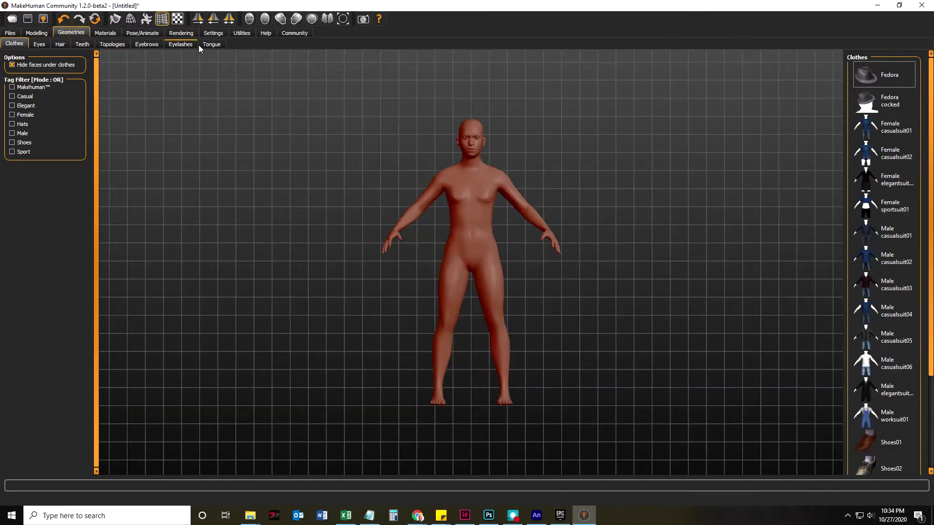
click(37, 33)
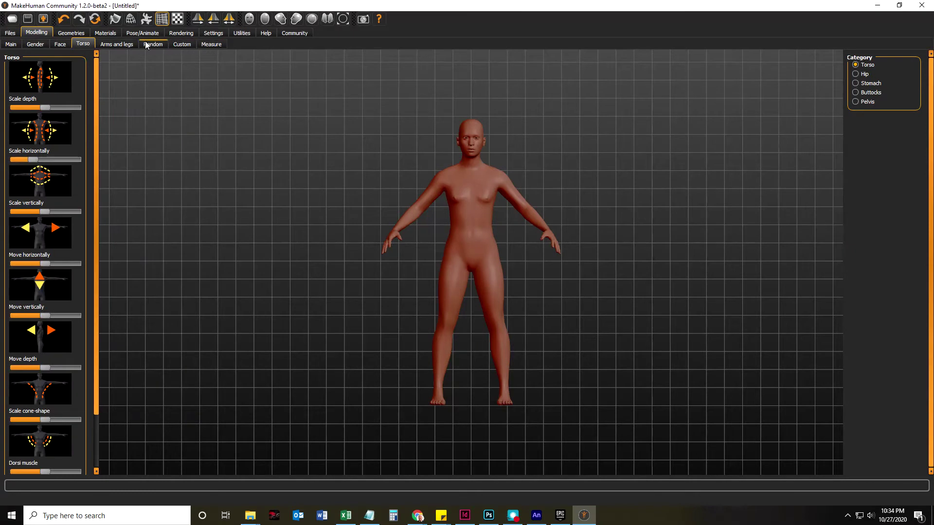
click(10, 44)
click(60, 44)
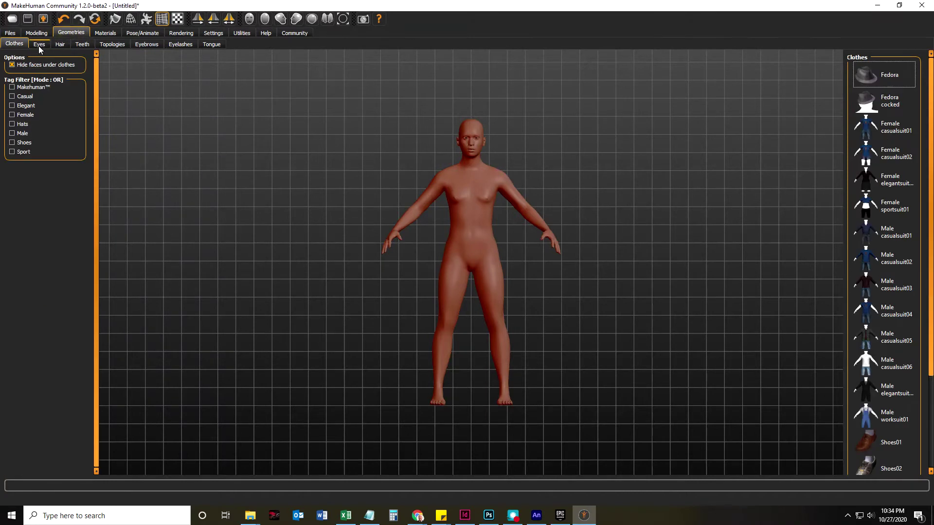
Try on and remove Female sportsuit01, then Female elegantsuit, leaving the model unclothed
click(884, 210)
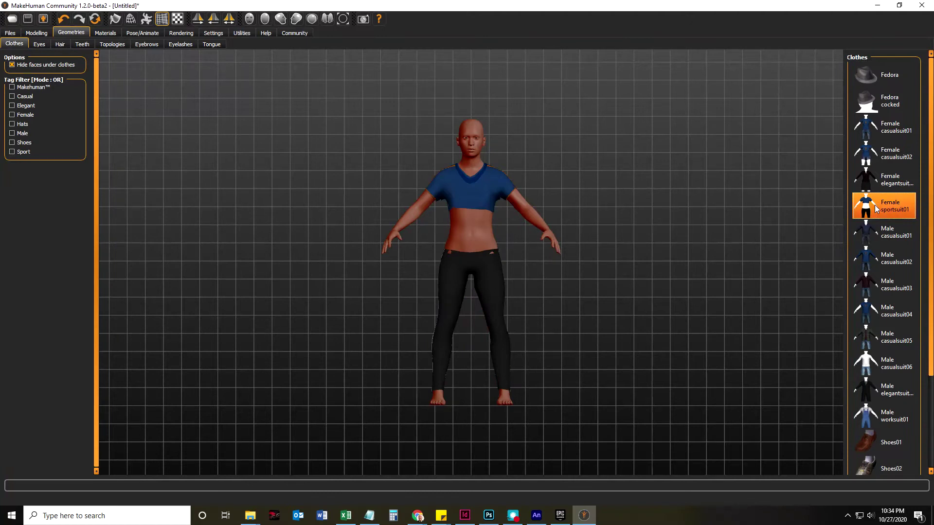
click(875, 213)
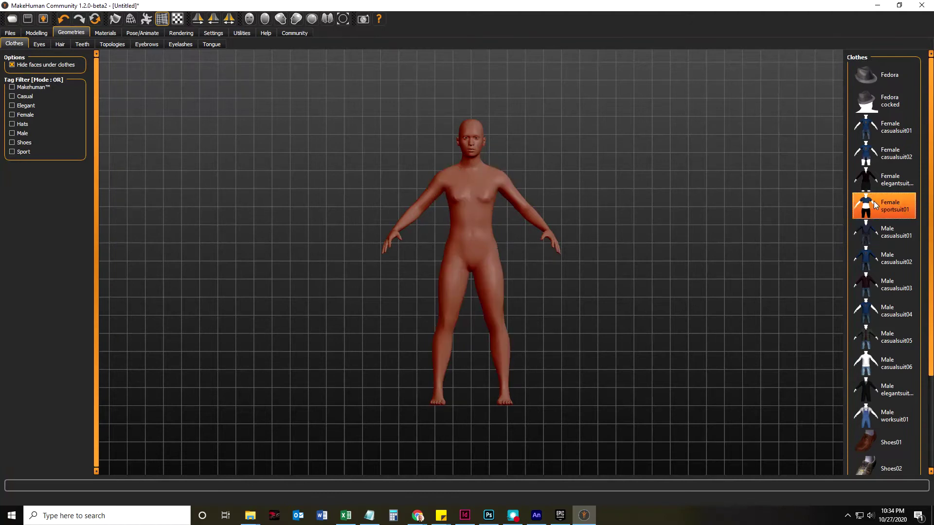
click(867, 184)
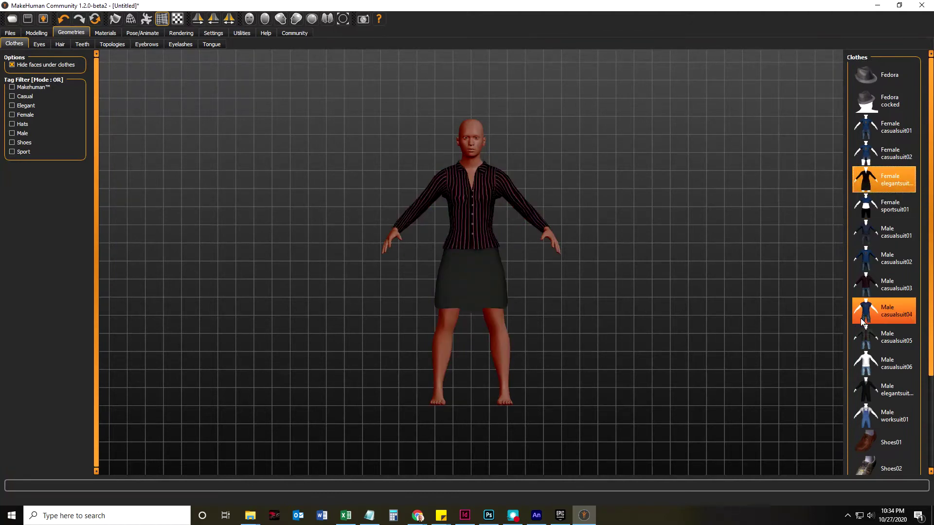
click(866, 189)
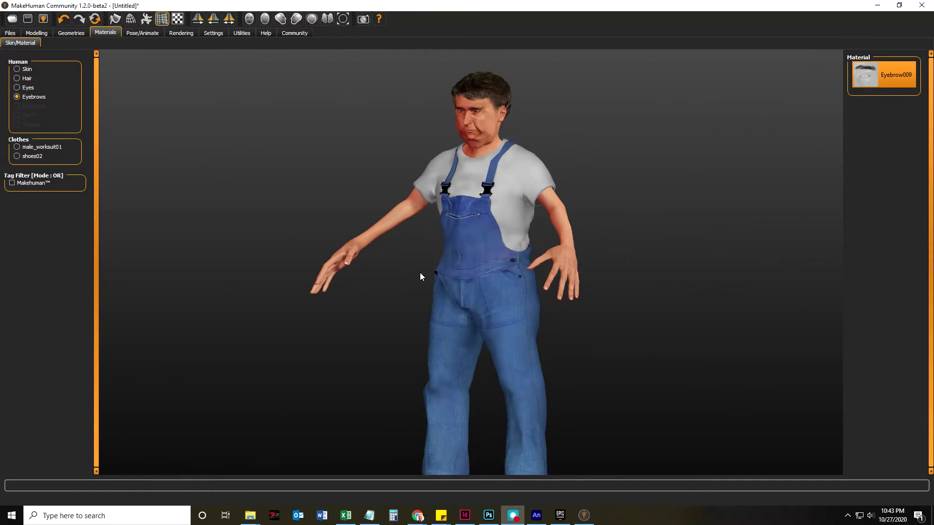
Orbit to side and three-quarter views of the overall-clad farmer, then show the Skeleton panel
mouse_move(419, 272)
mouse_down()
mouse_move(536, 273)
mouse_move(332, 297)
mouse_move(391, 303)
mouse_move(475, 274)
mouse_move(518, 278)
mouse_move(549, 267)
mouse_move(451, 299)
mouse_move(437, 285)
mouse_move(495, 287)
mouse_move(470, 264)
mouse_move(385, 292)
mouse_move(416, 298)
mouse_move(379, 294)
mouse_move(526, 283)
mouse_up()
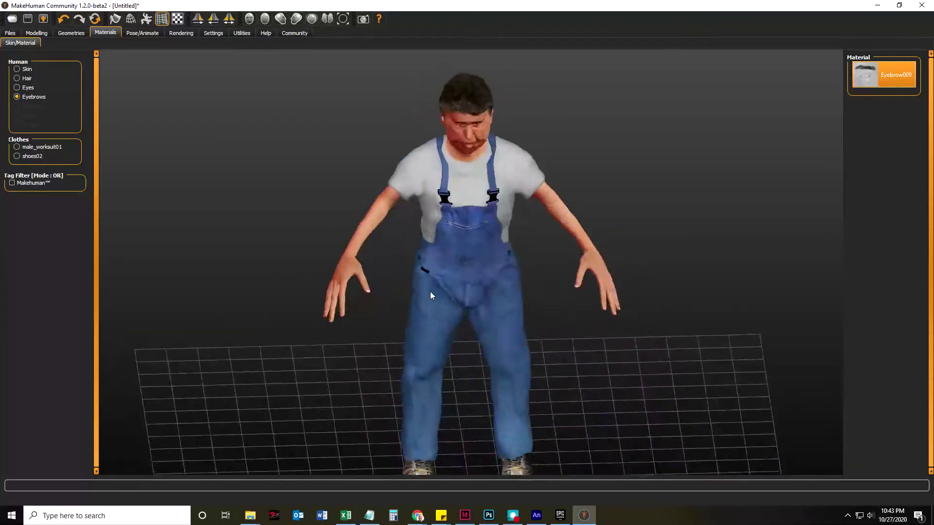
mouse_move(430, 291)
mouse_down()
mouse_move(399, 287)
mouse_move(447, 282)
mouse_move(410, 293)
mouse_up()
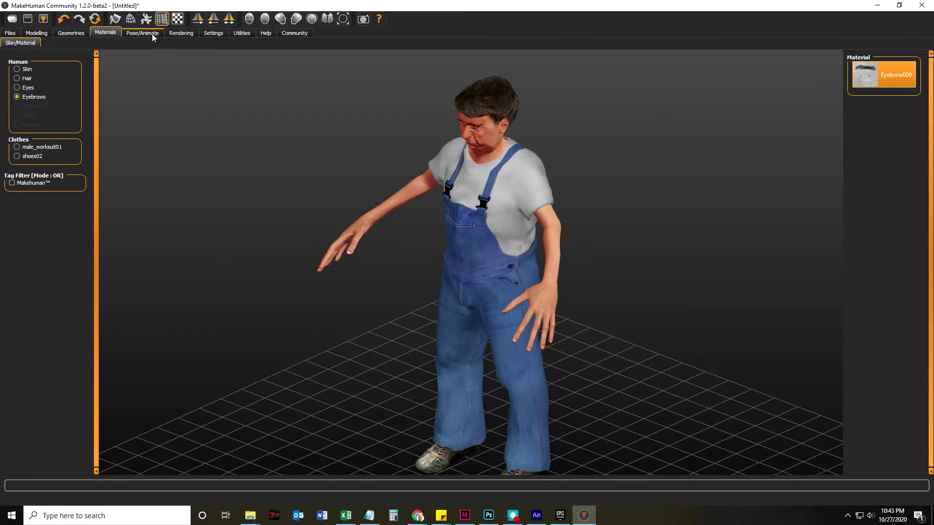
click(142, 34)
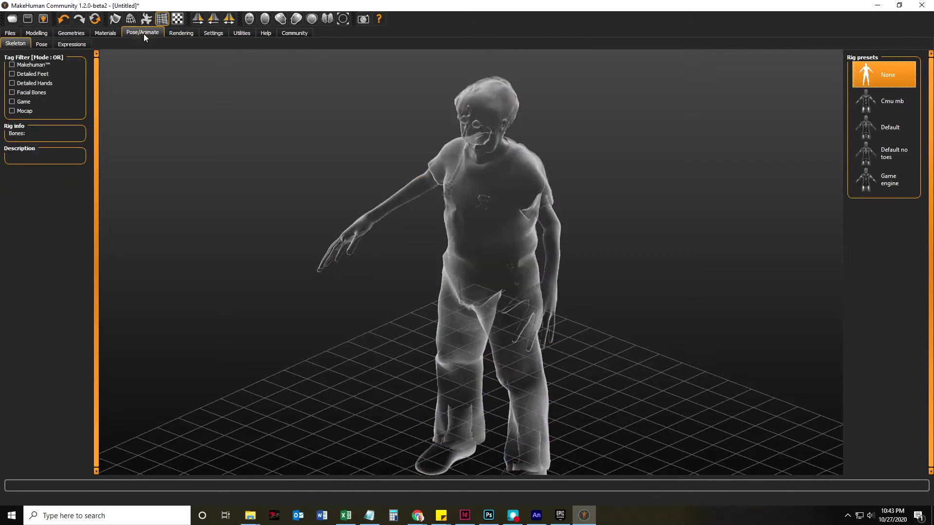
Apply the 53-bone Game engine rig preset and orbit around the model to inspect it
drag(484, 246, 497, 256)
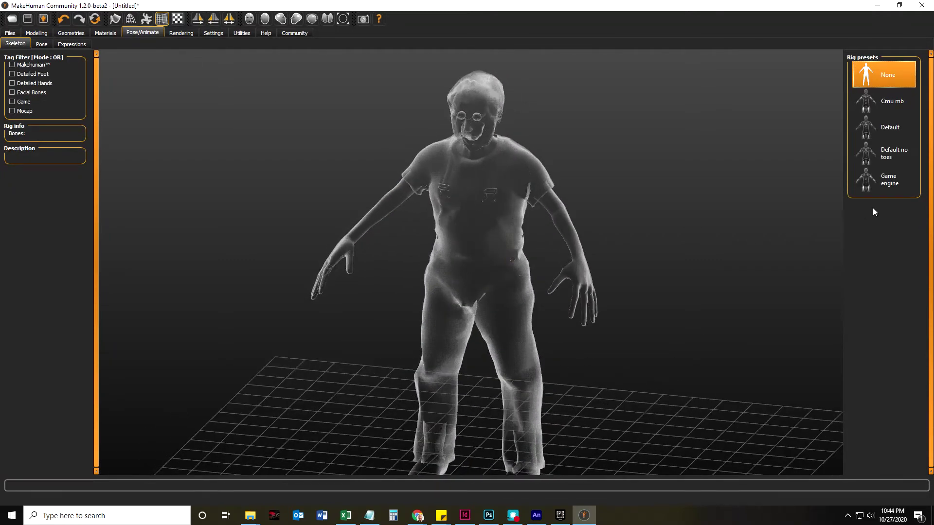
click(880, 182)
mouse_move(502, 286)
mouse_down()
mouse_move(468, 273)
mouse_move(378, 272)
mouse_move(563, 283)
mouse_move(492, 287)
mouse_move(505, 285)
mouse_move(500, 277)
mouse_move(555, 283)
mouse_move(534, 281)
mouse_up()
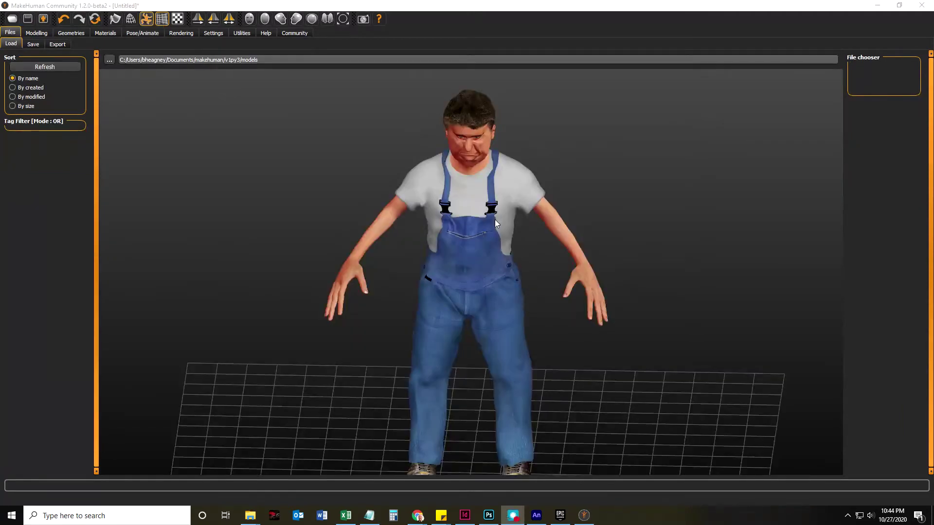
Orbit the viewport around the full-colour farmer model
mouse_move(495, 219)
mouse_down()
mouse_move(458, 196)
mouse_move(528, 199)
mouse_move(439, 215)
mouse_move(530, 211)
mouse_move(430, 220)
mouse_move(444, 220)
mouse_up()
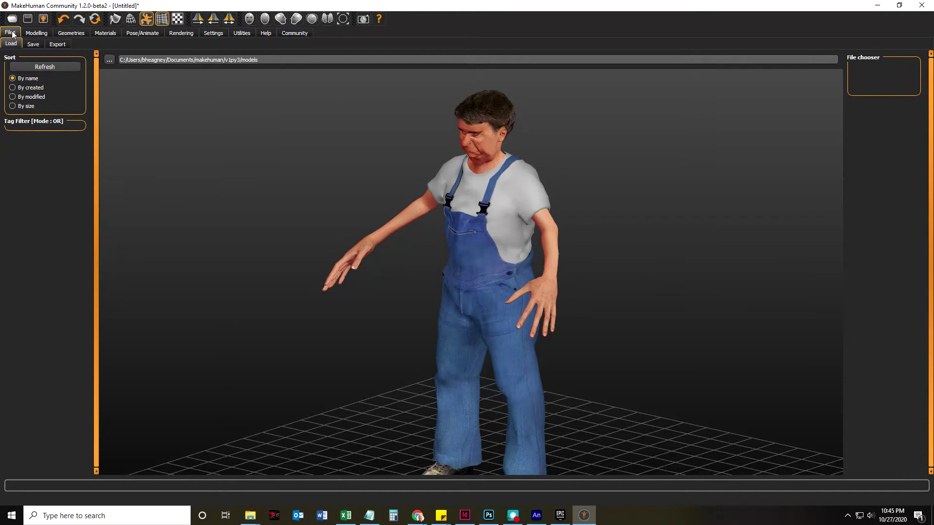
Choose Wavefront obj as the mesh format with centimeter scale units
click(57, 44)
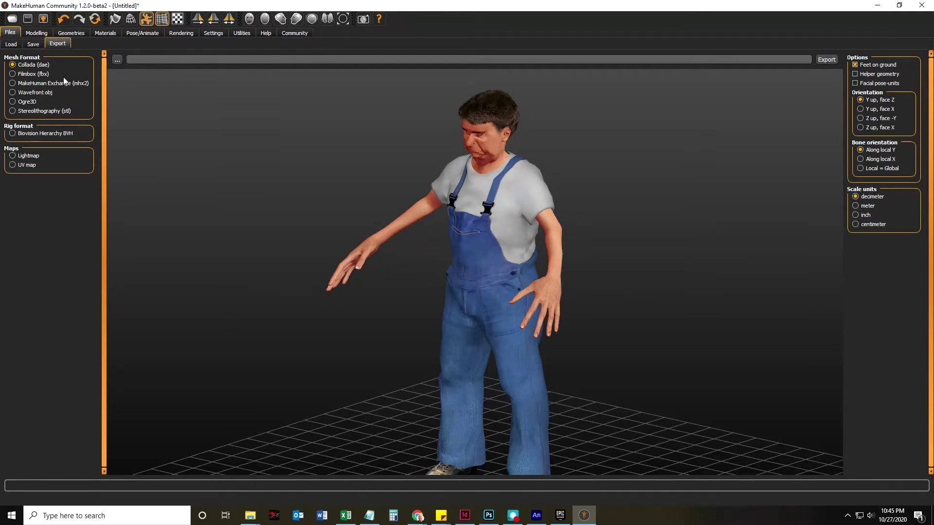
click(13, 93)
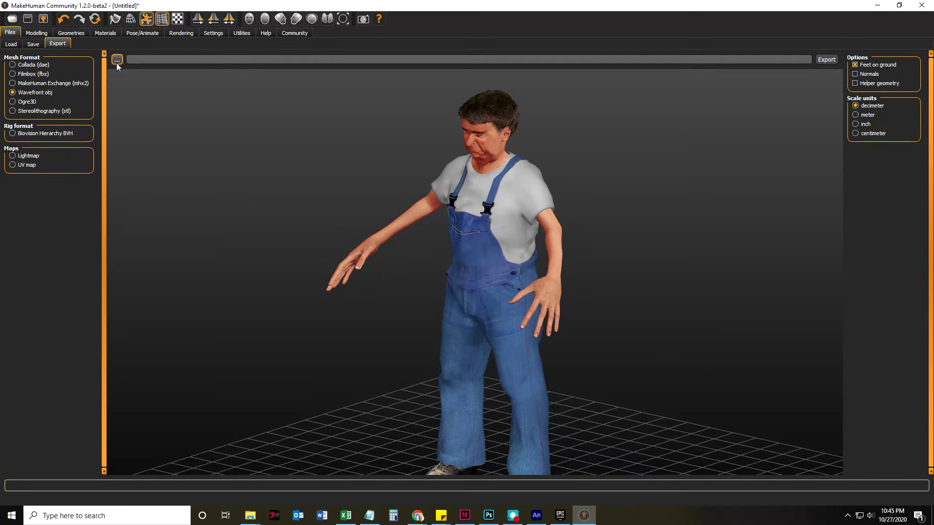
click(857, 133)
Browse the export location to Data (D:) > 2020-Fall > GAM3881
click(116, 62)
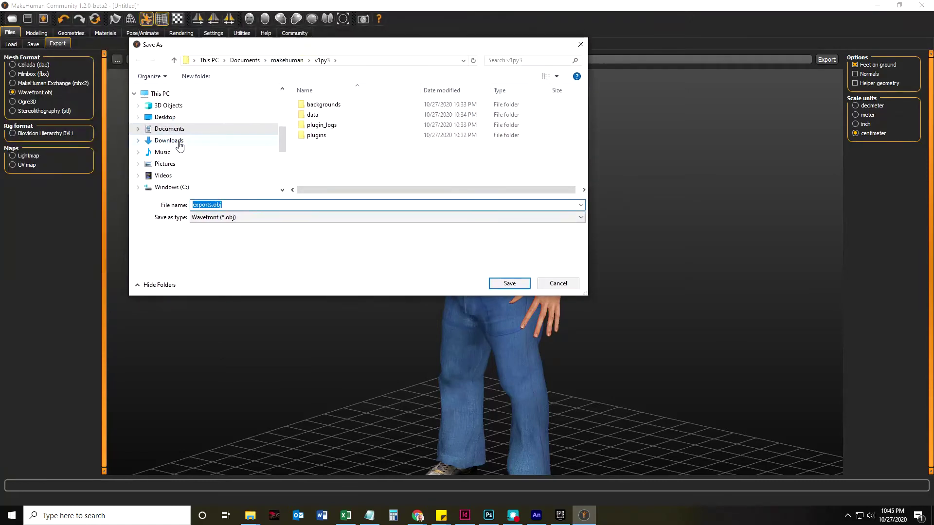
click(169, 128)
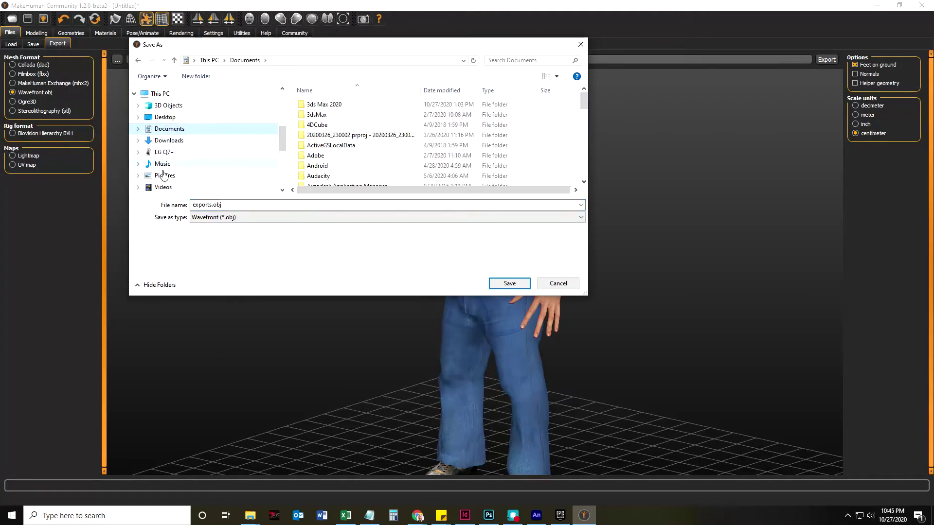
scroll(169, 169, down, 2)
click(166, 160)
scroll(338, 147, down, 2)
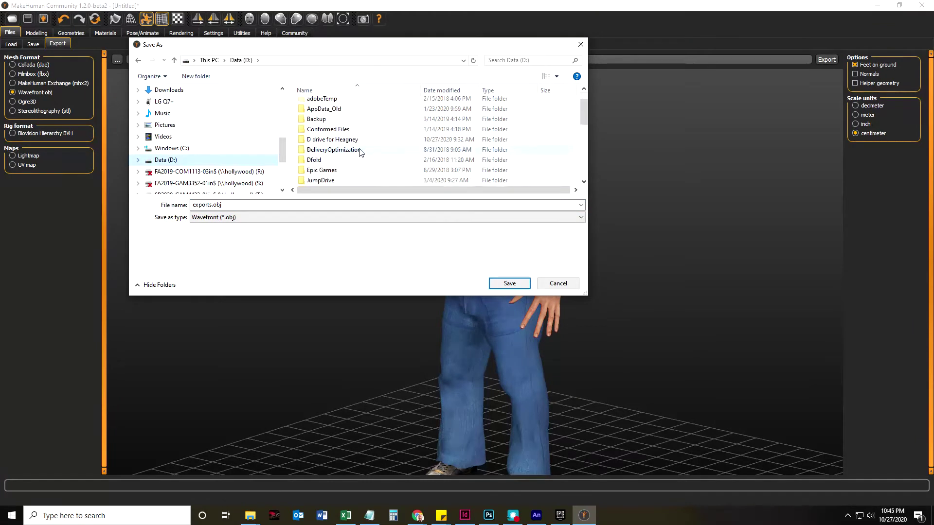
scroll(337, 146, up, 2)
scroll(338, 161, down, 2)
scroll(337, 165, down, 1)
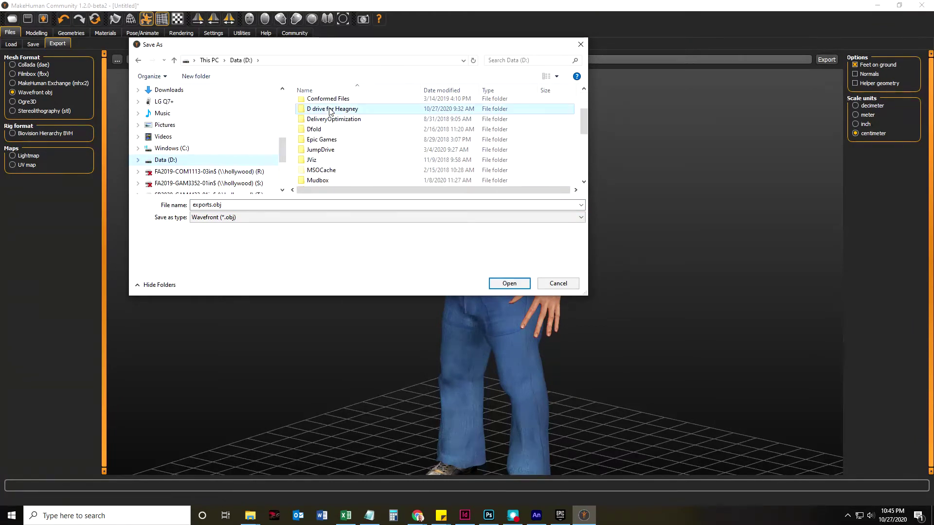
double_click(331, 110)
double_click(318, 125)
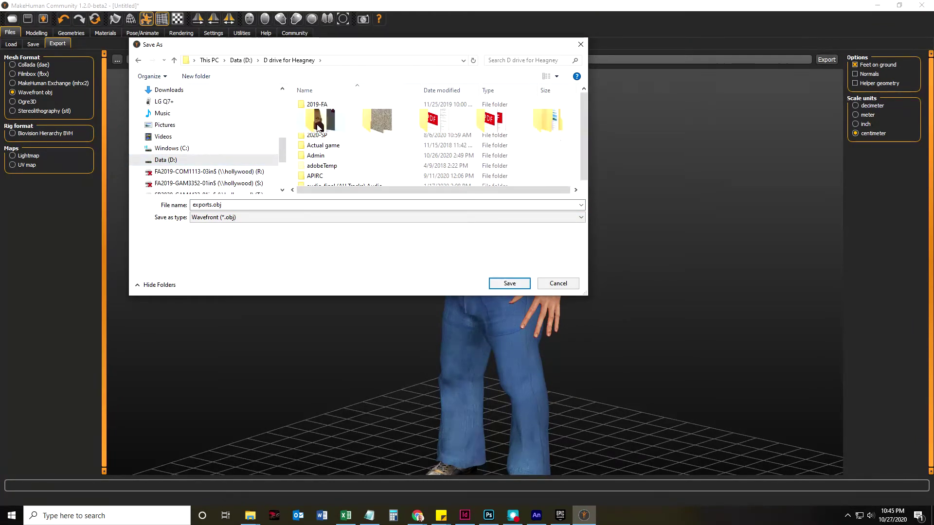
scroll(338, 184, down, 1)
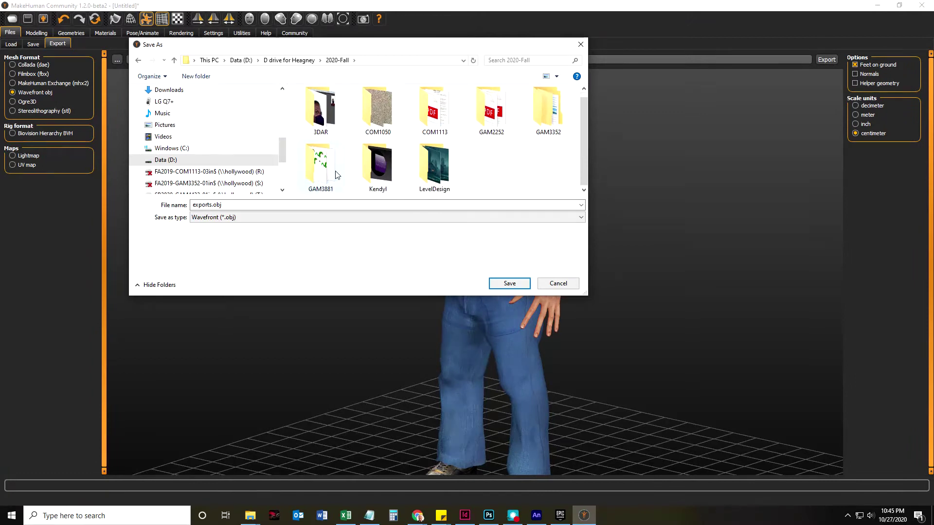
double_click(325, 171)
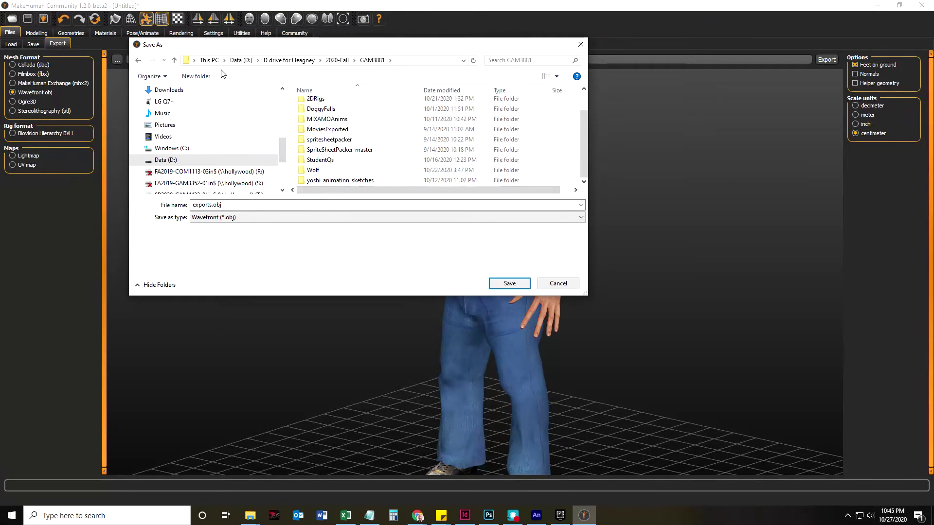
Create and open a new MakeHuman folder inside GAM3881
click(195, 76)
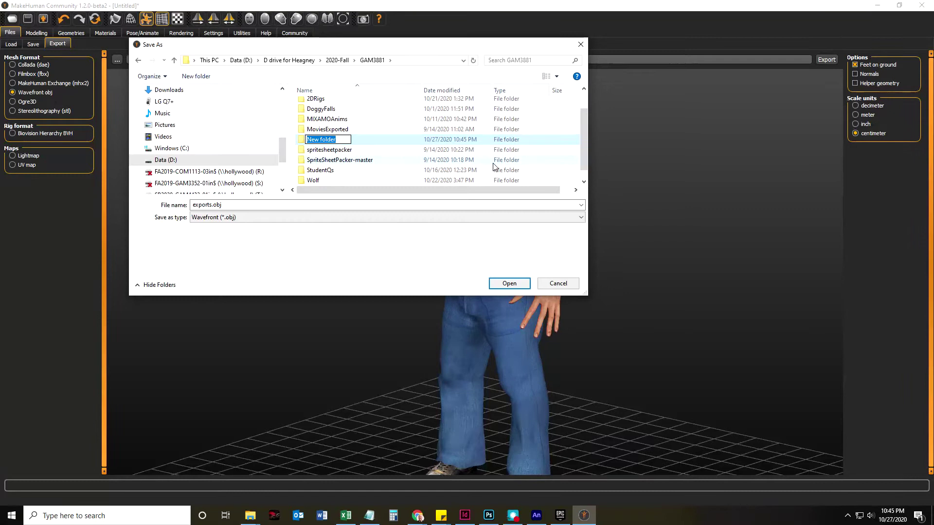
text(MakeHuman)
key(Return)
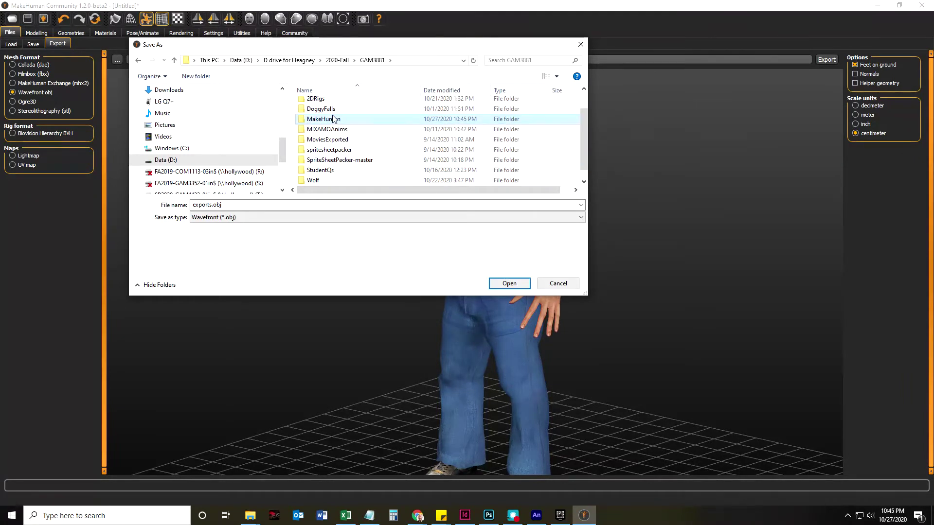
double_click(324, 119)
Create and open an MHExports folder, then save the export as FarmerBobMH.obj
click(196, 76)
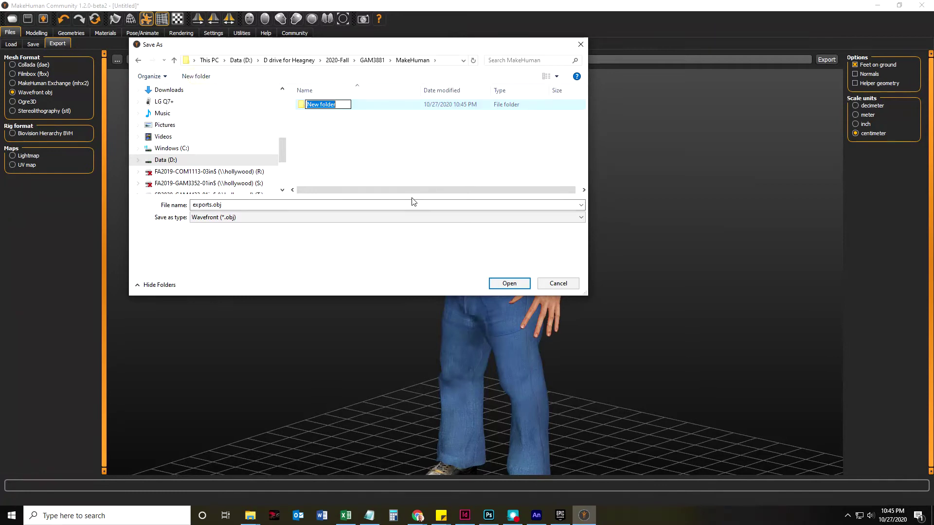
text(MHExports)
click(312, 123)
double_click(321, 107)
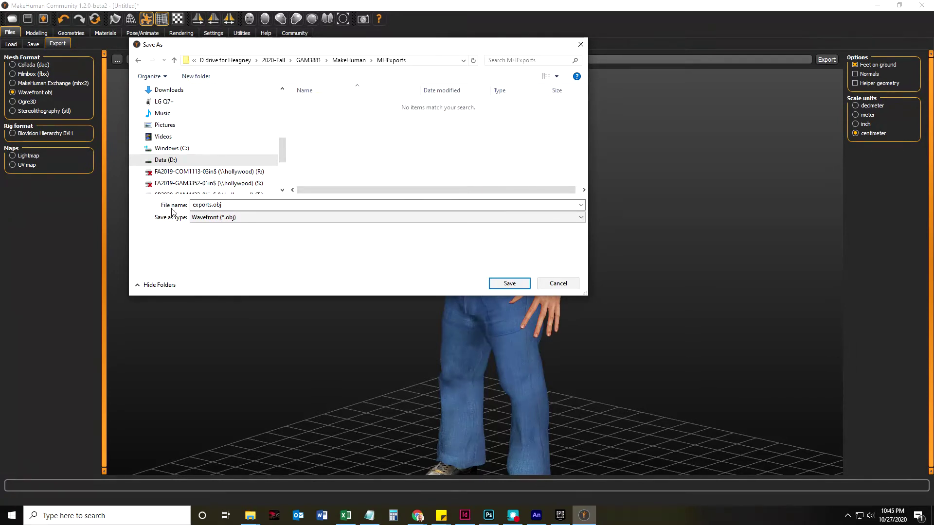
click(204, 205)
drag(212, 205, 182, 204)
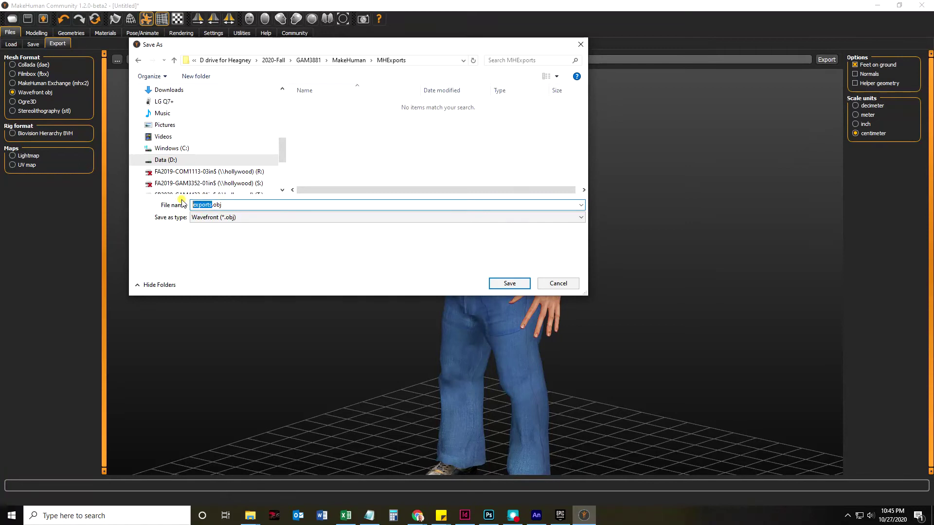
text(Fa)
text(bMH)
key(Return)
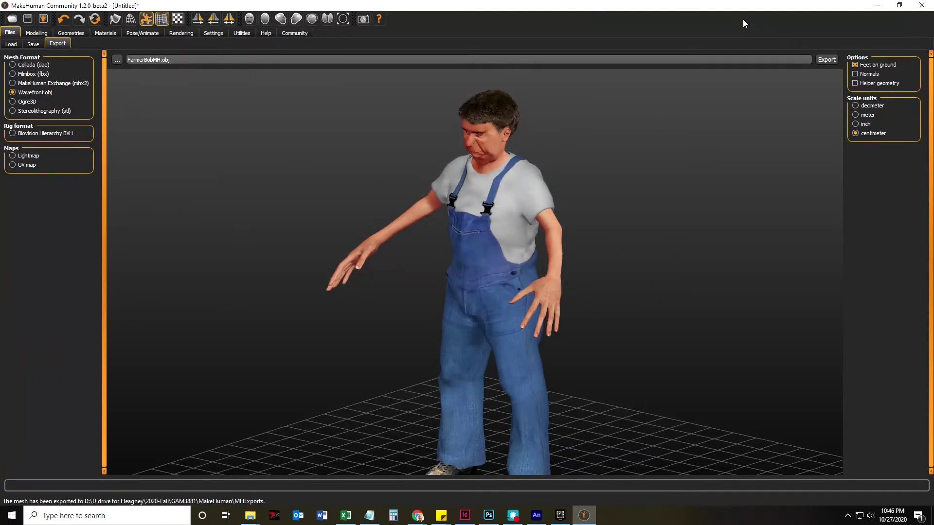
Let the OBJ export finish, then bring the File Explorer window forward
click(822, 61)
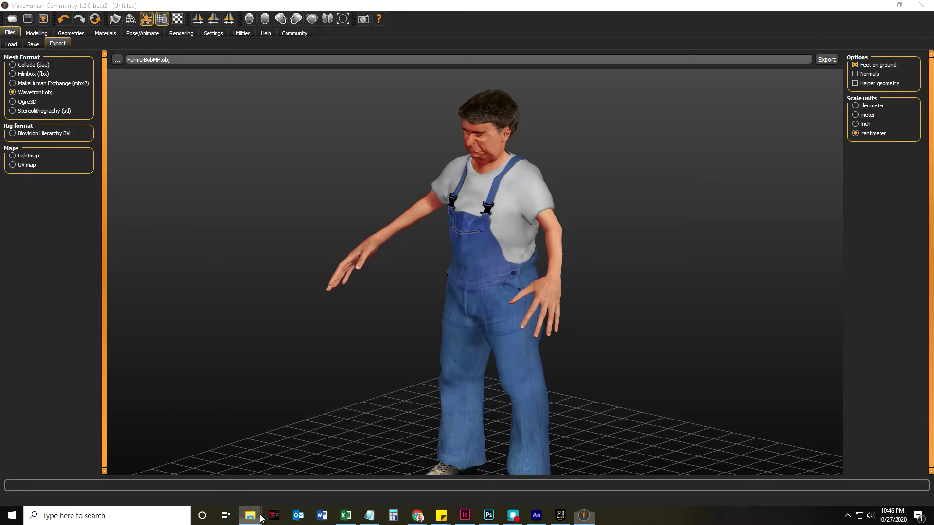
mouse_move(250, 516)
click(313, 483)
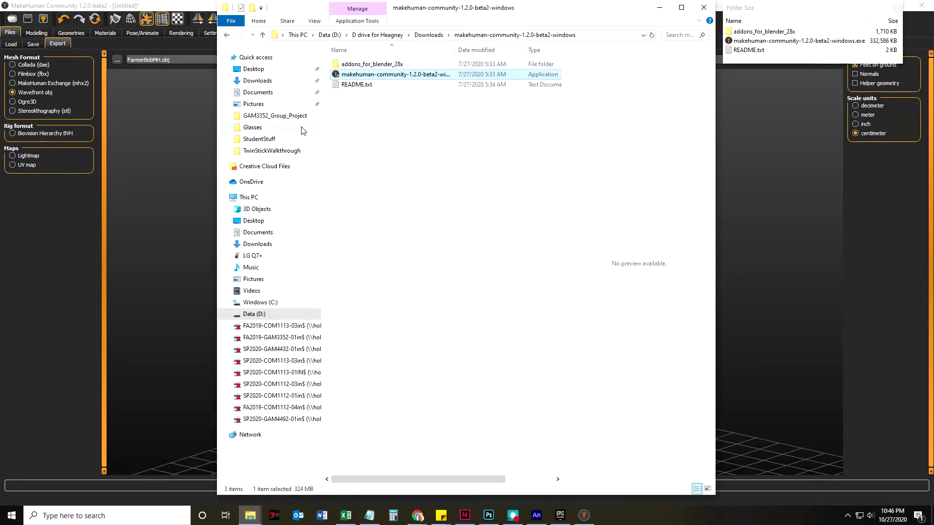
Go to Data (D:) > D drive for Heagney > 2020-Fall > GAM3881 > MakeHuman > MHExports > textures
click(254, 313)
click(350, 126)
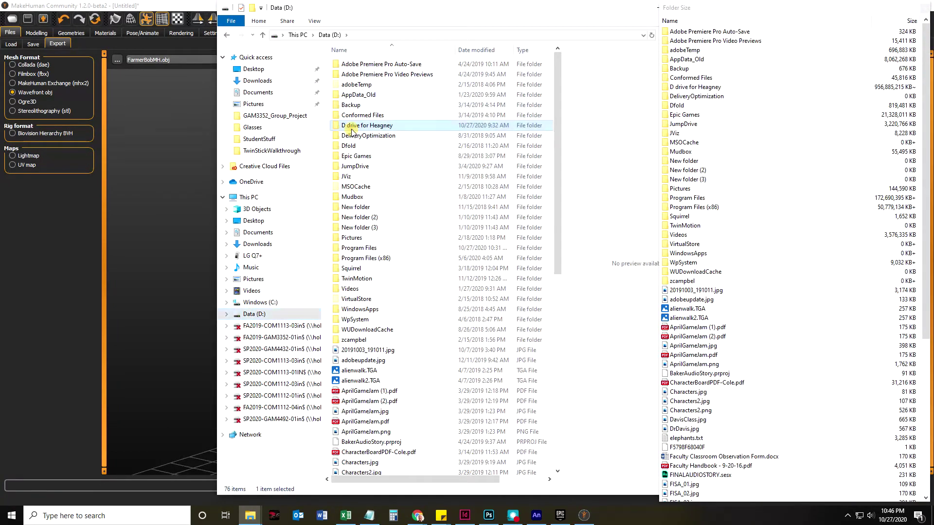
double_click(350, 126)
double_click(355, 85)
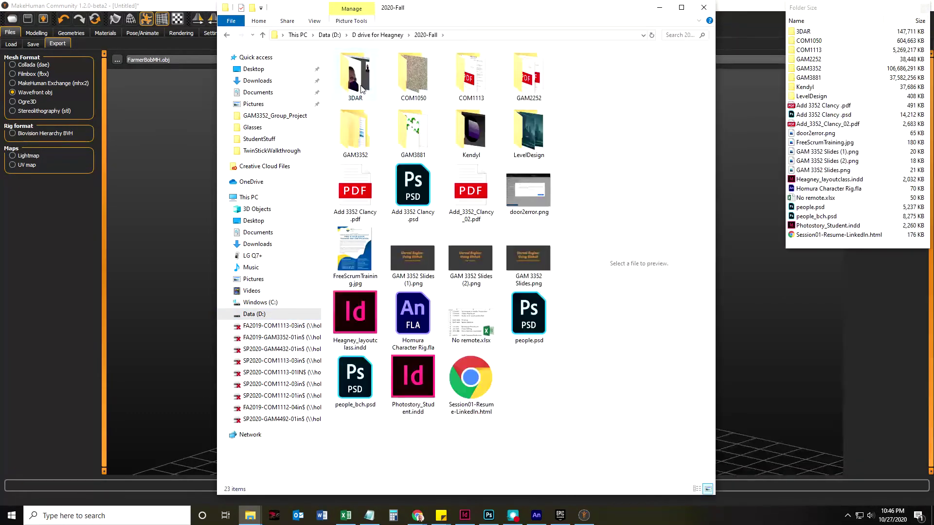
double_click(412, 135)
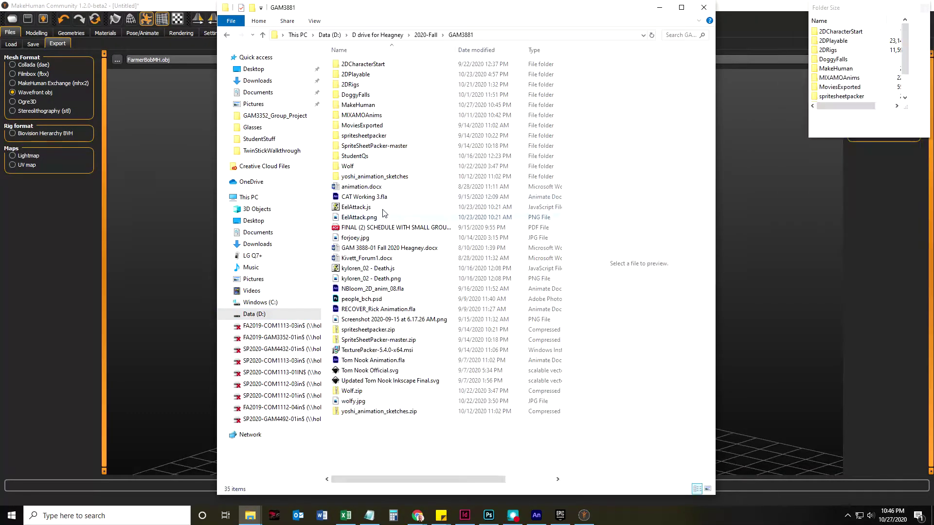
double_click(358, 105)
double_click(354, 65)
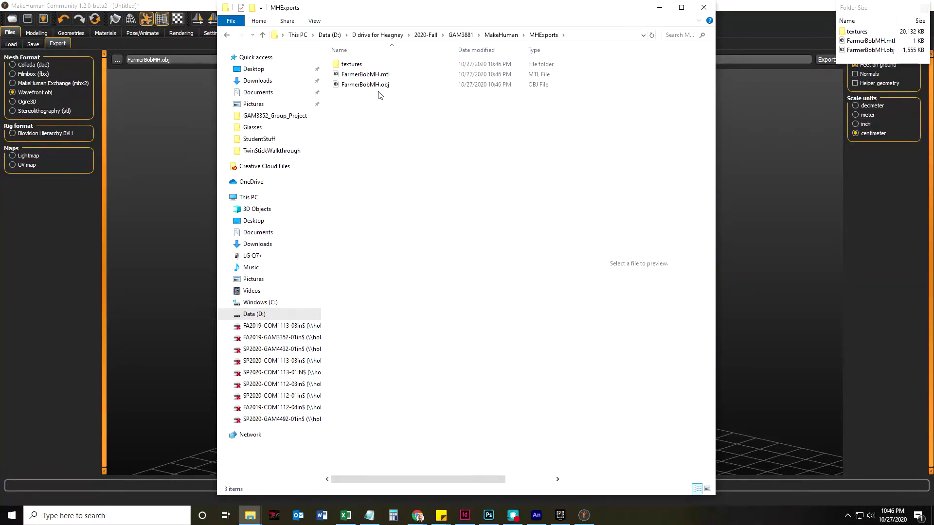
double_click(351, 64)
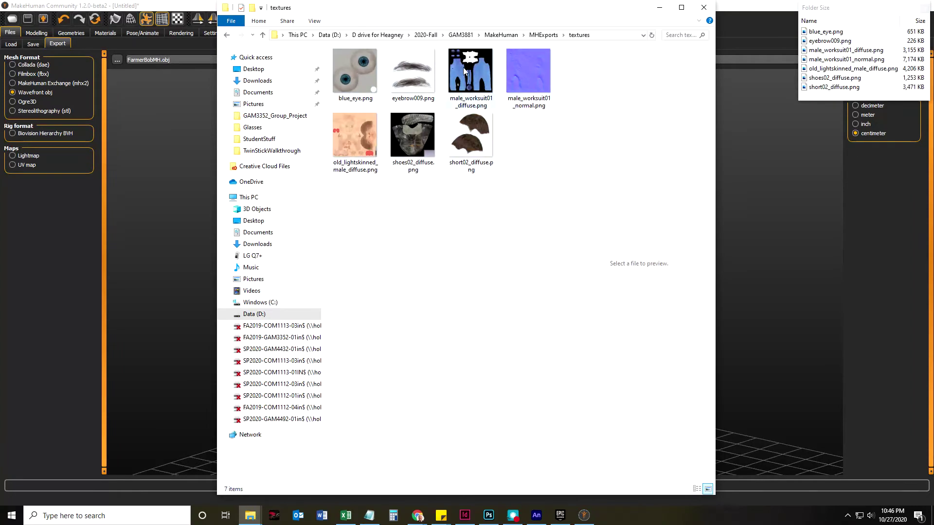
Preview the lightskinned male skin and shoes textures
click(338, 146)
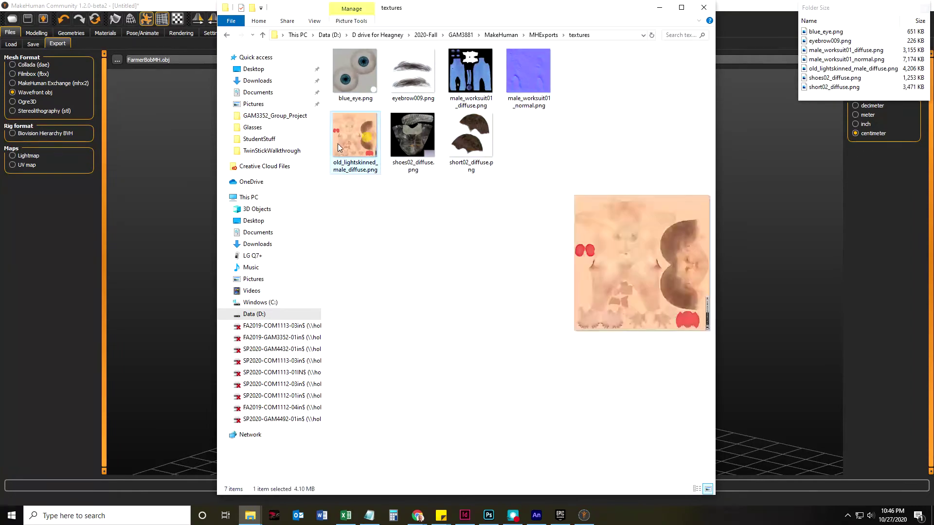
click(459, 136)
key(Left)
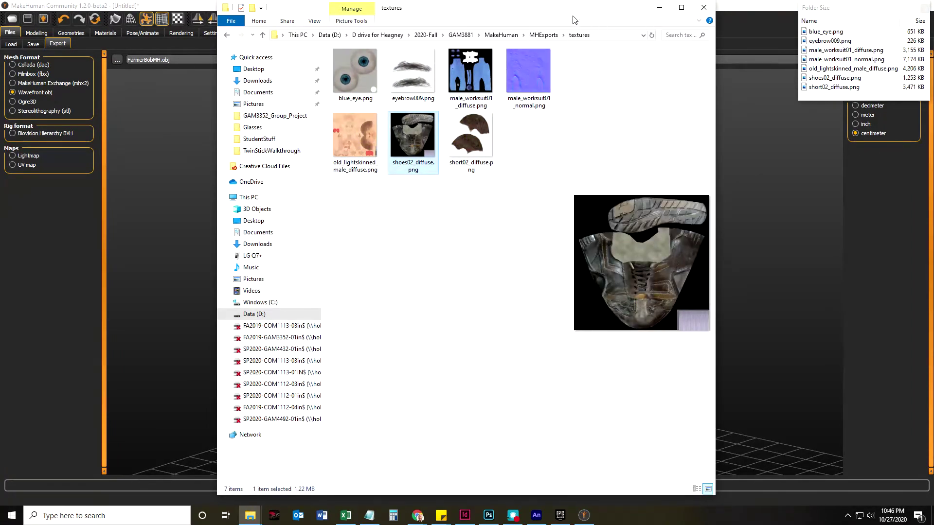
click(418, 516)
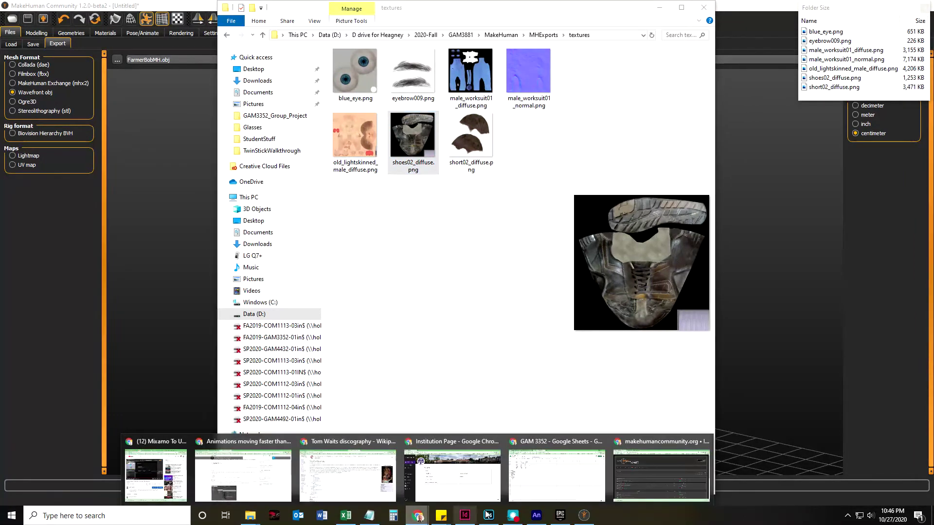
Load the Mixamo site in a new Chrome tab and choose to sign in
click(660, 478)
click(179, 9)
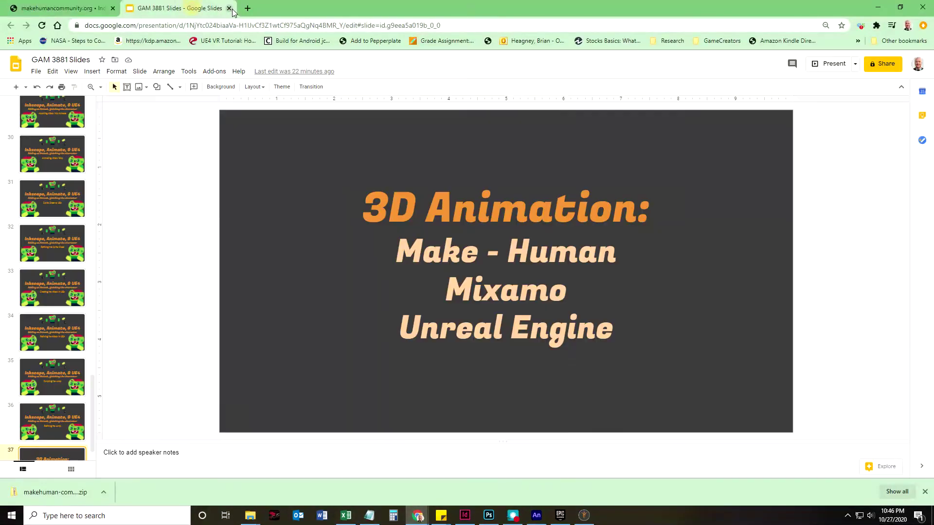
click(247, 8)
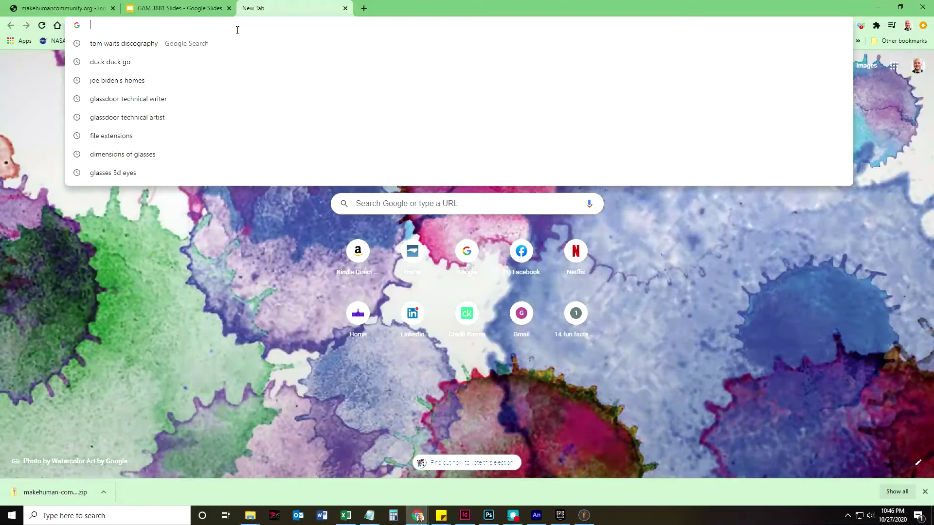
text(mixamo.com/#/)
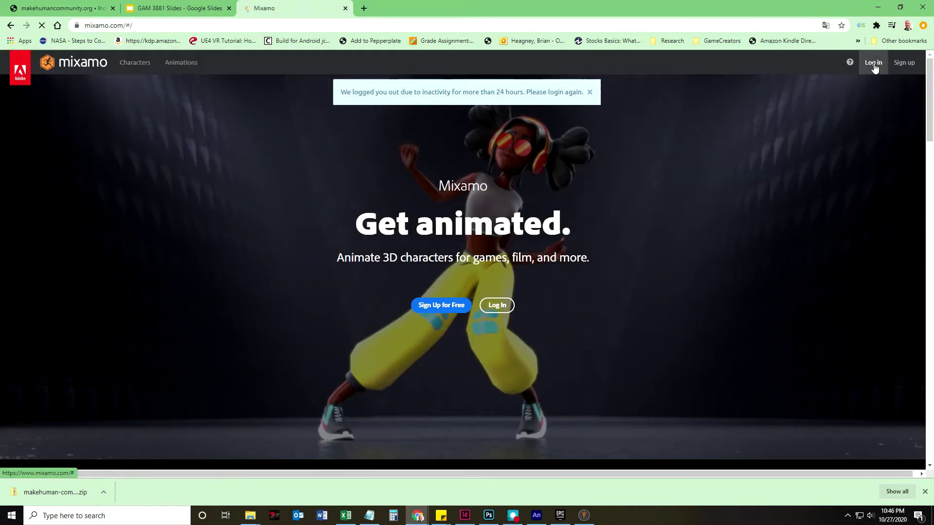
click(874, 61)
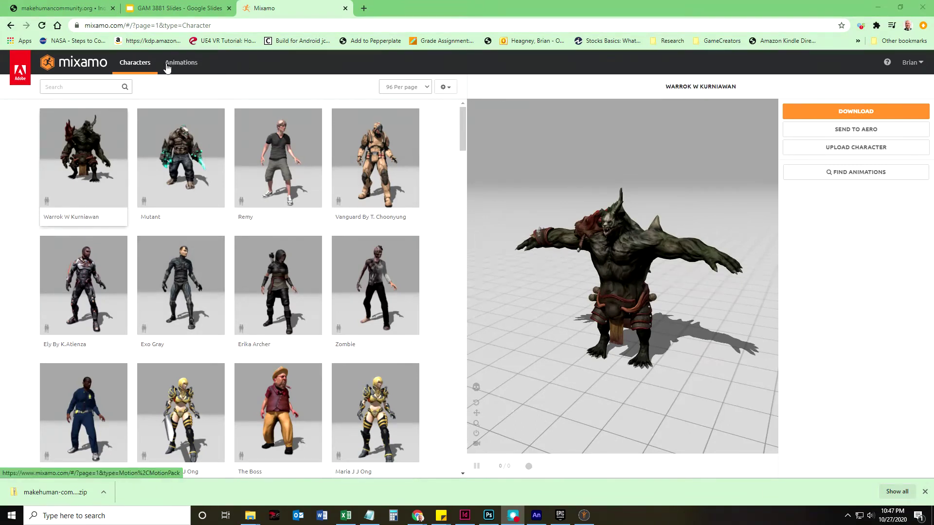
Preview the Capoeira animation from Mixamo's Animations library, orbiting the viewer
click(181, 63)
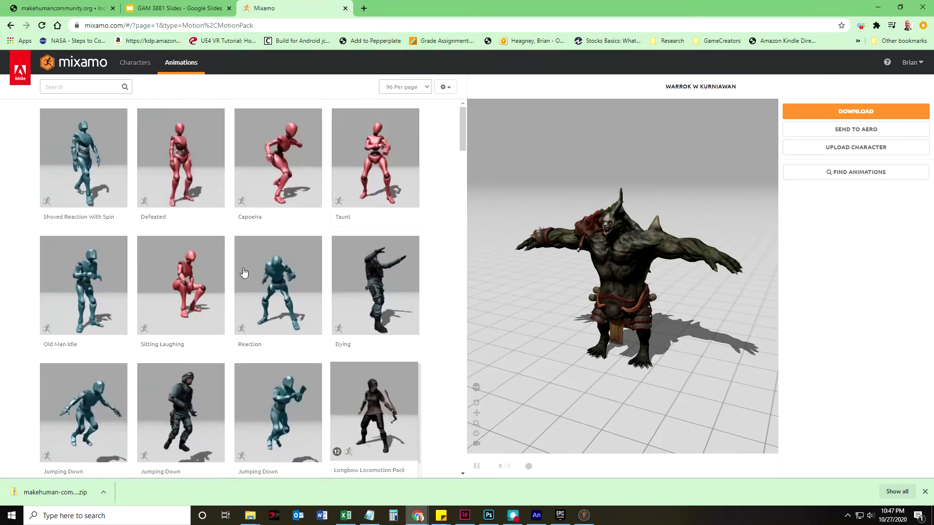
click(288, 163)
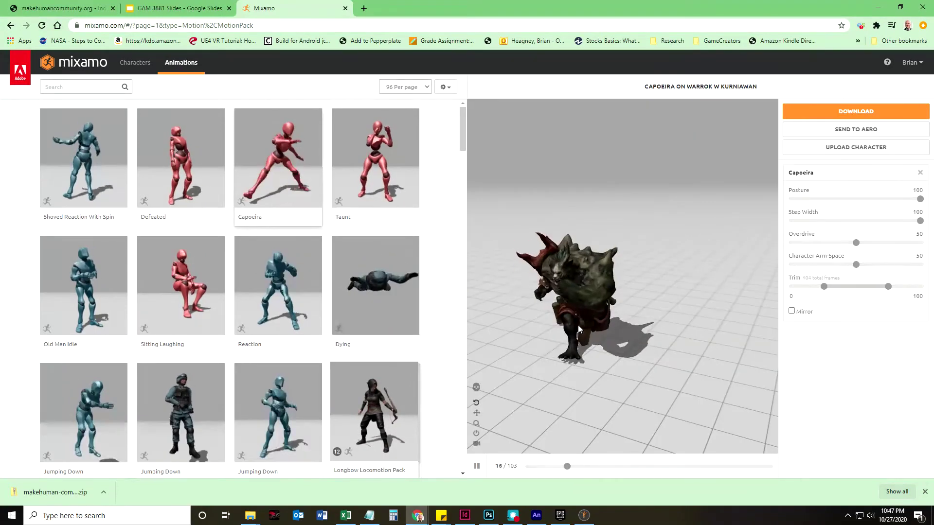
drag(644, 313, 602, 347)
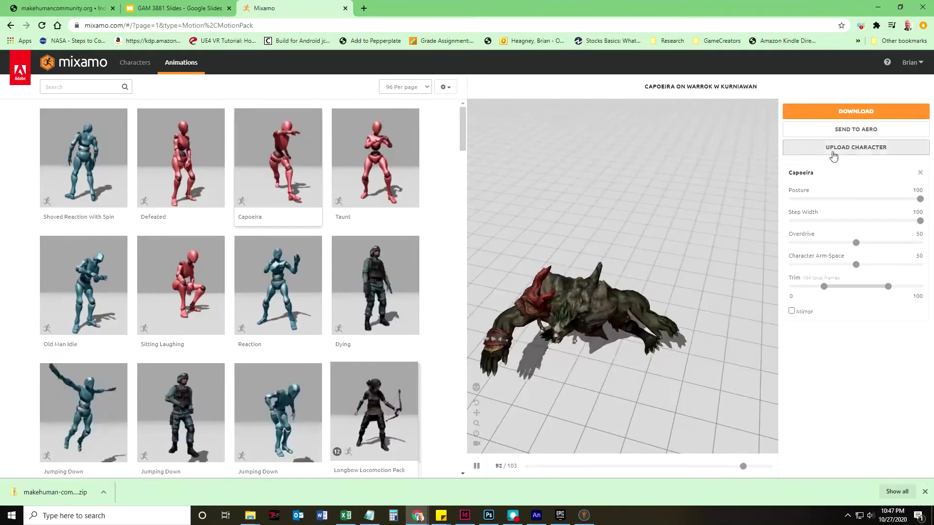
click(859, 149)
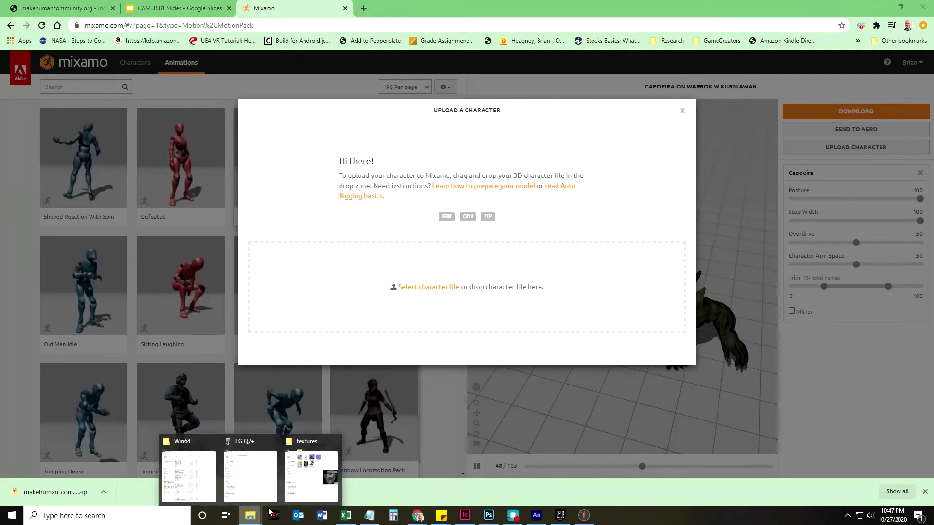
Bring File Explorer forward and go up to the MHExports folder
click(313, 471)
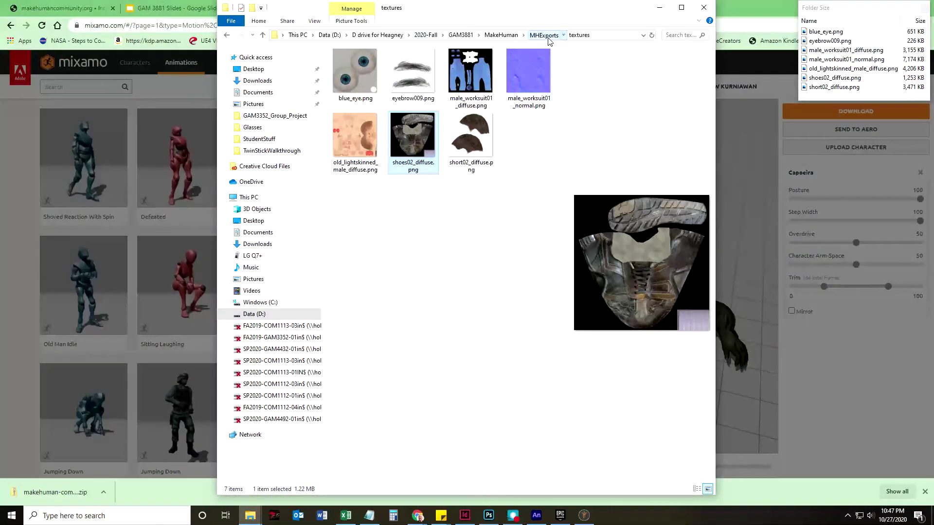
click(543, 34)
click(350, 64)
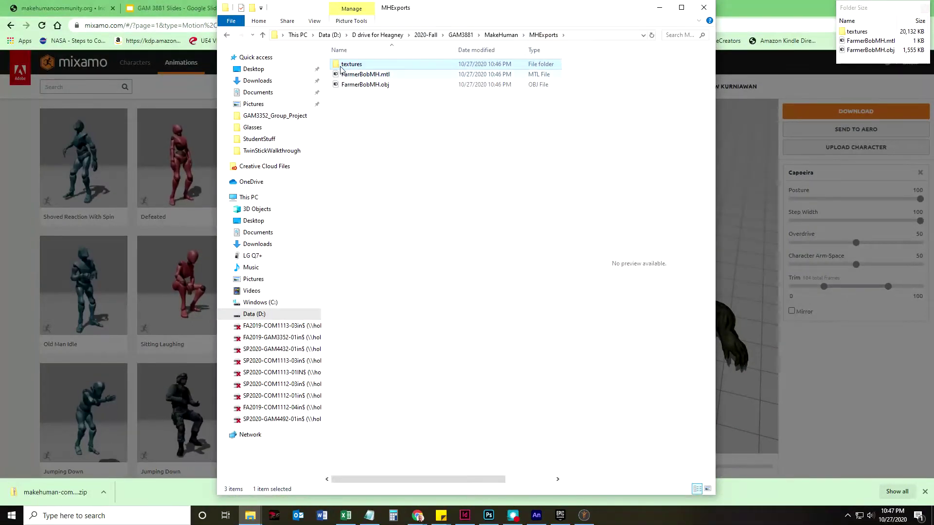
Zip textures, FarmerBobMH.mtl and FarmerBobMH.obj into MHExports.zip with 7-Zip
click(365, 73)
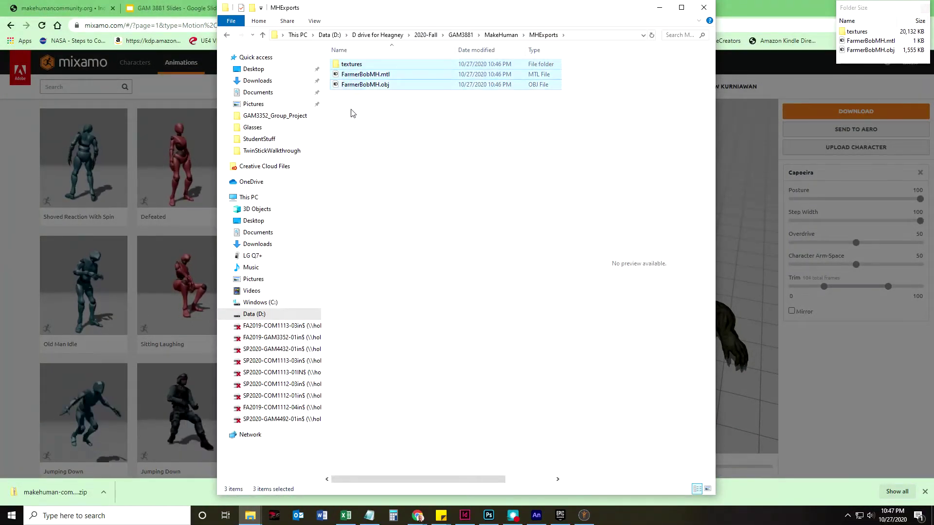
right_click(357, 84)
mouse_move(381, 99)
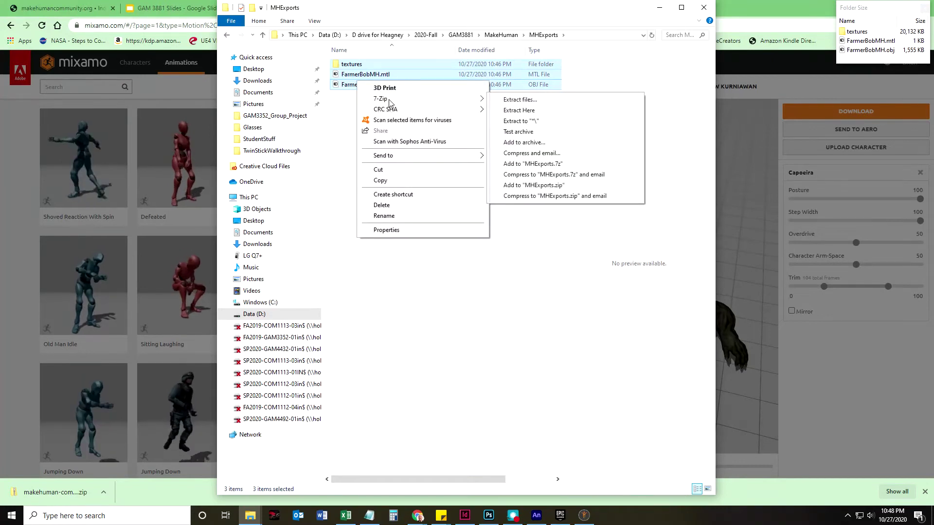
click(522, 142)
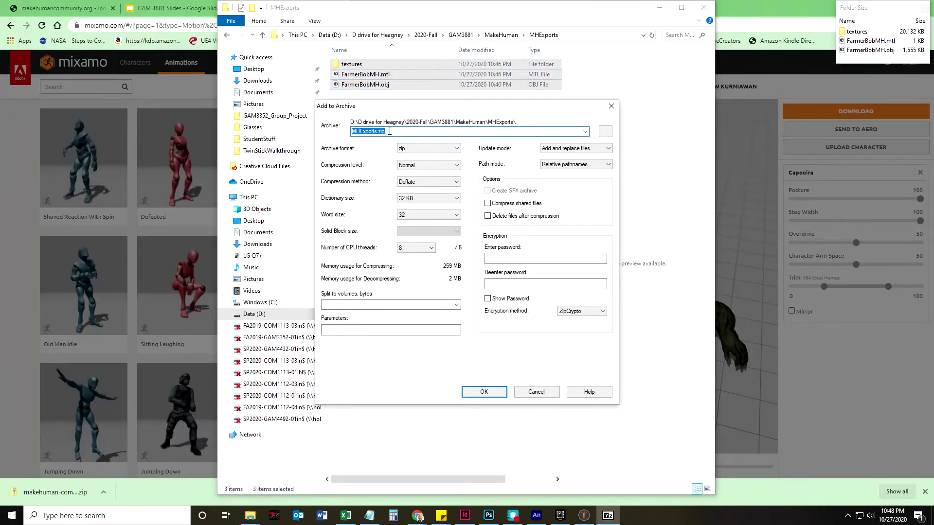
click(484, 392)
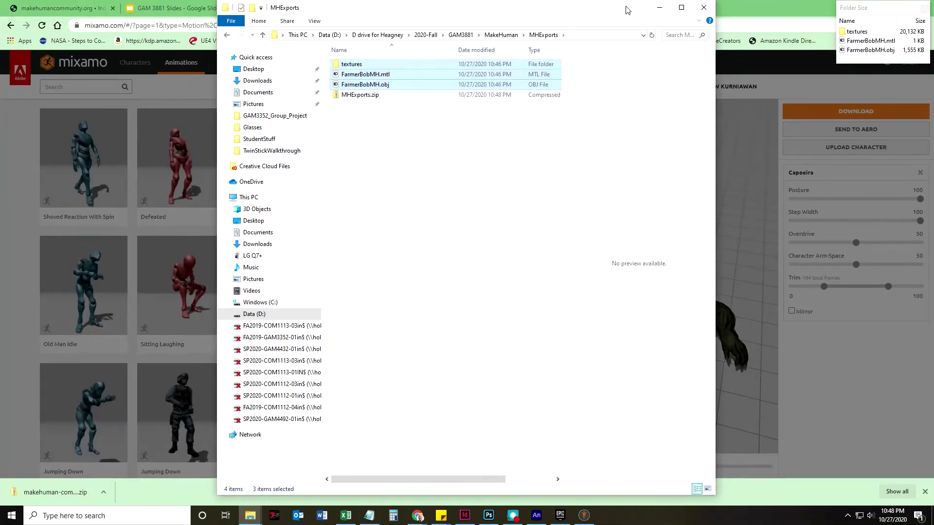
click(658, 8)
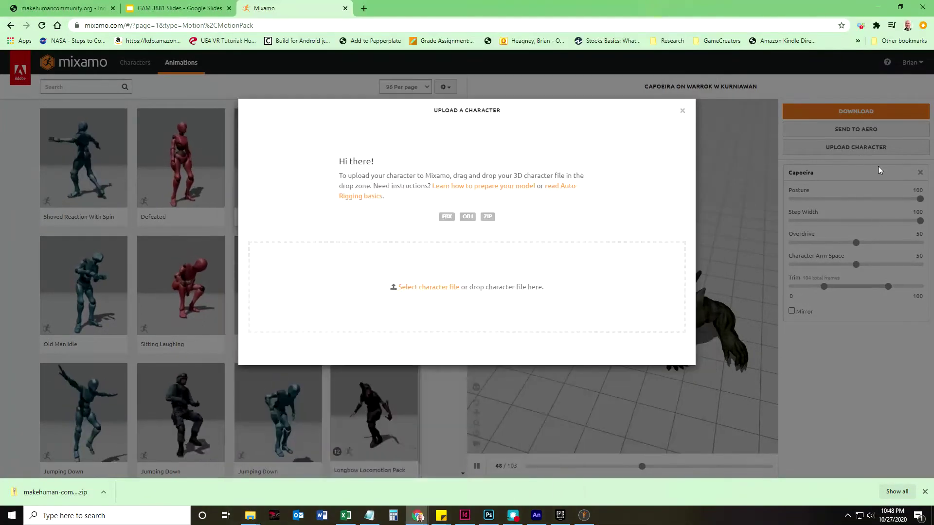
Upload MHExports.zip from GAM3881 > MakeHuman > MHExports as the character file
click(428, 287)
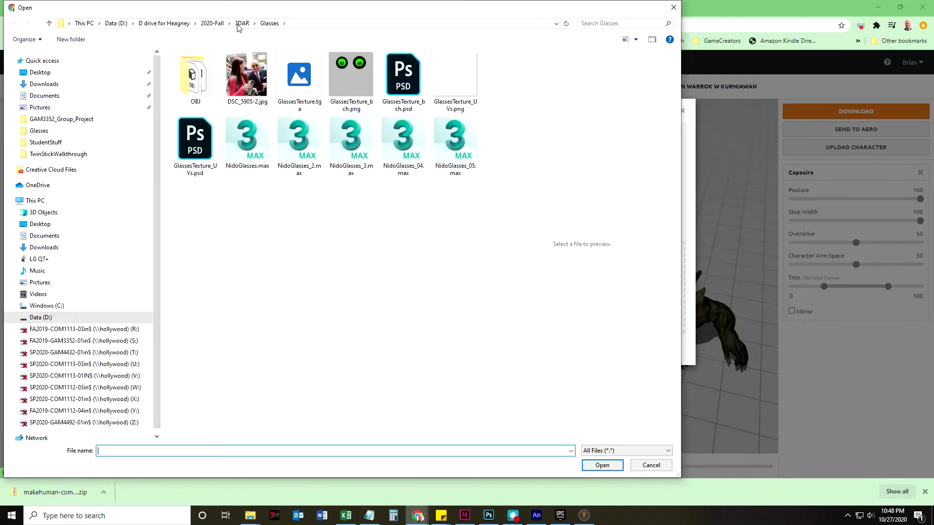
click(212, 23)
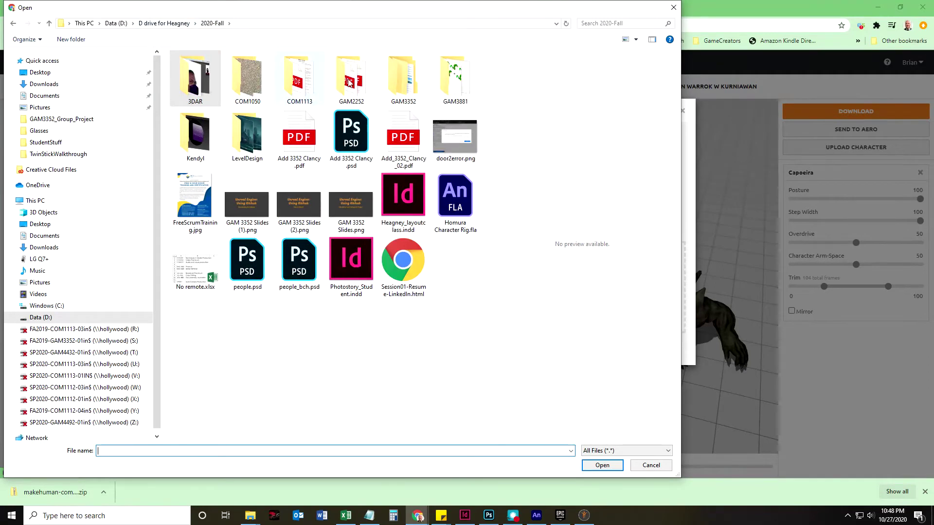
double_click(456, 81)
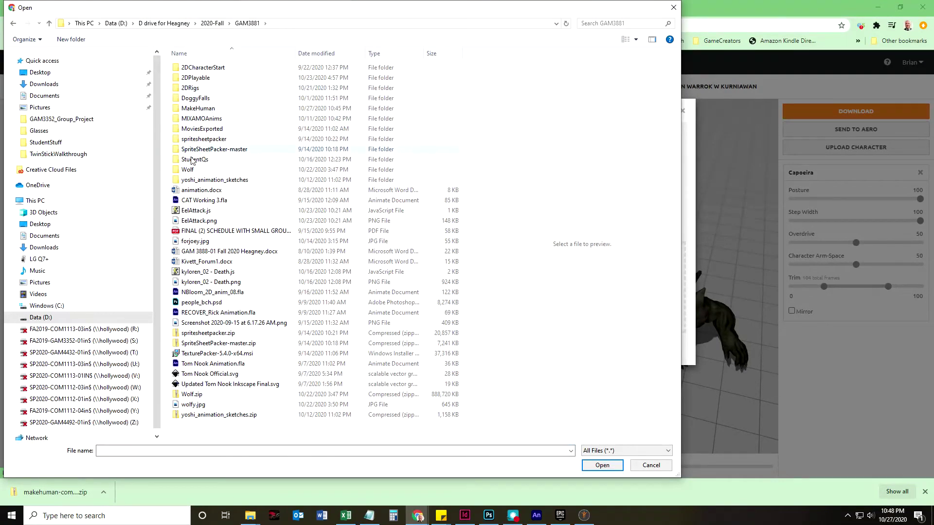
double_click(193, 107)
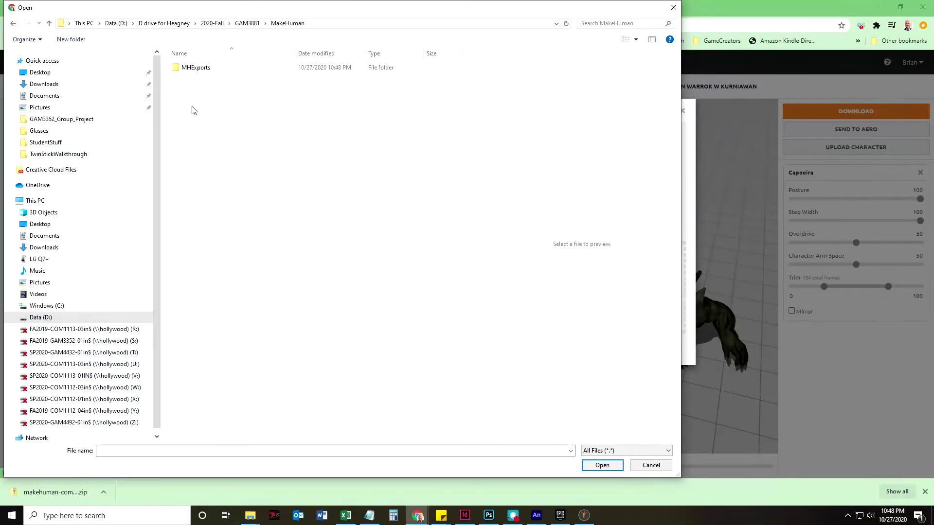
double_click(191, 67)
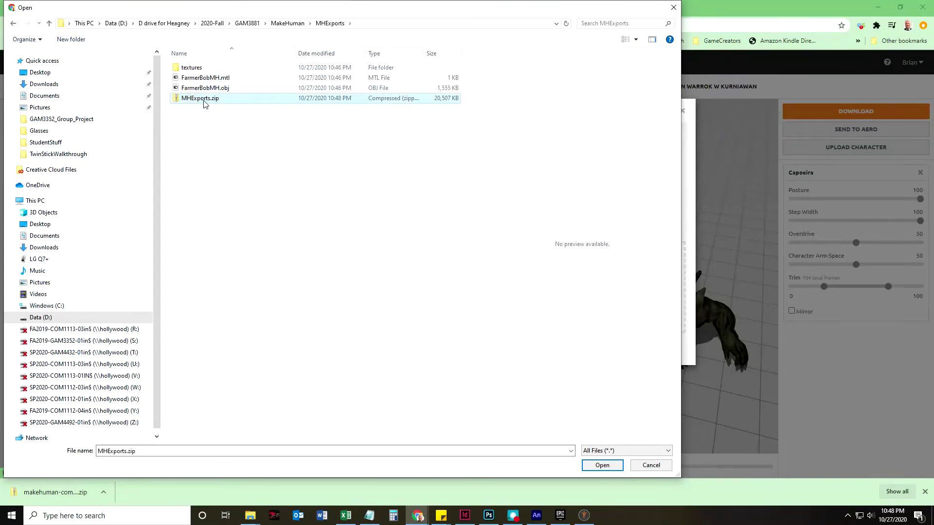
click(602, 465)
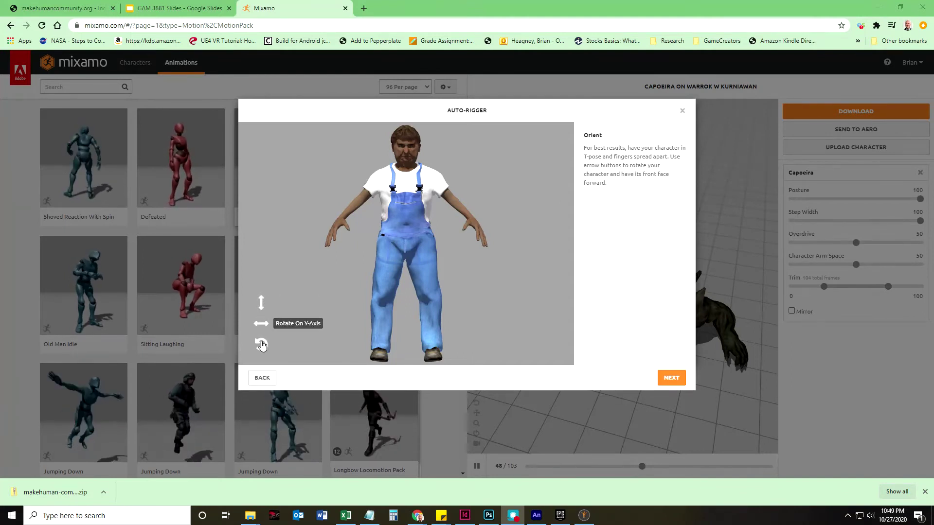
Accept the orientation and place the chin, wrist and elbow markers on the farmer
click(671, 380)
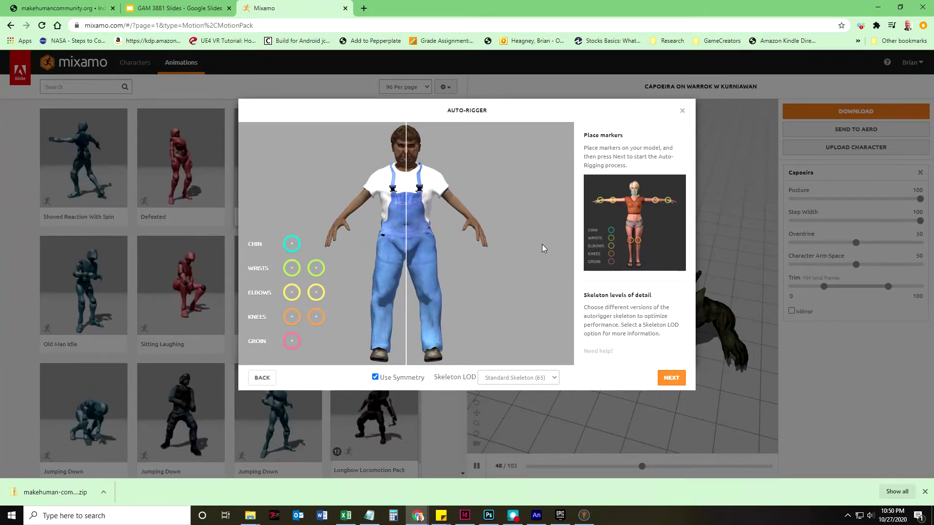
drag(291, 246, 403, 166)
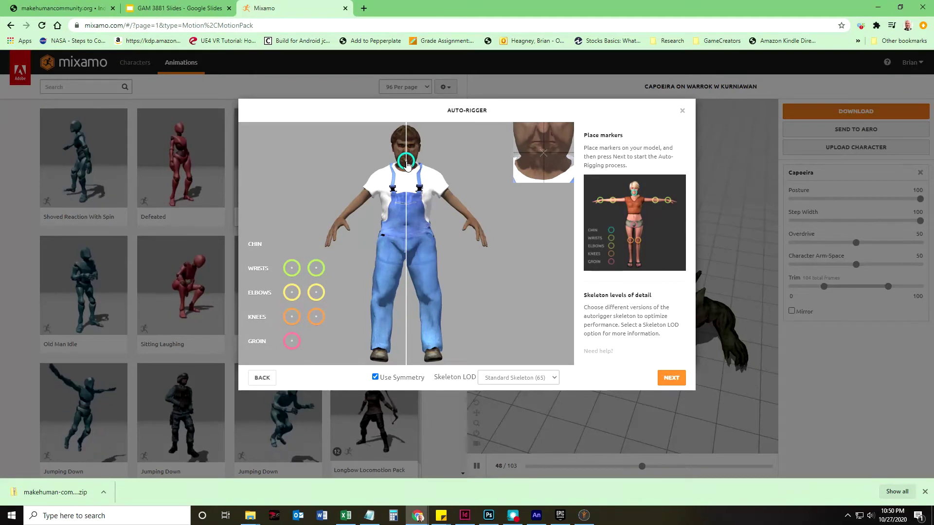
drag(405, 164, 406, 162)
drag(292, 269, 339, 220)
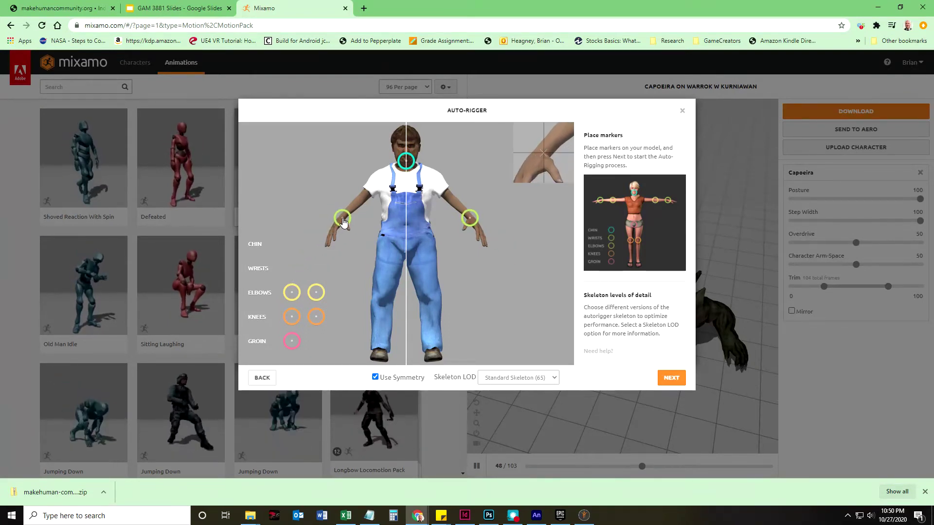
drag(343, 222, 343, 219)
drag(290, 293, 364, 199)
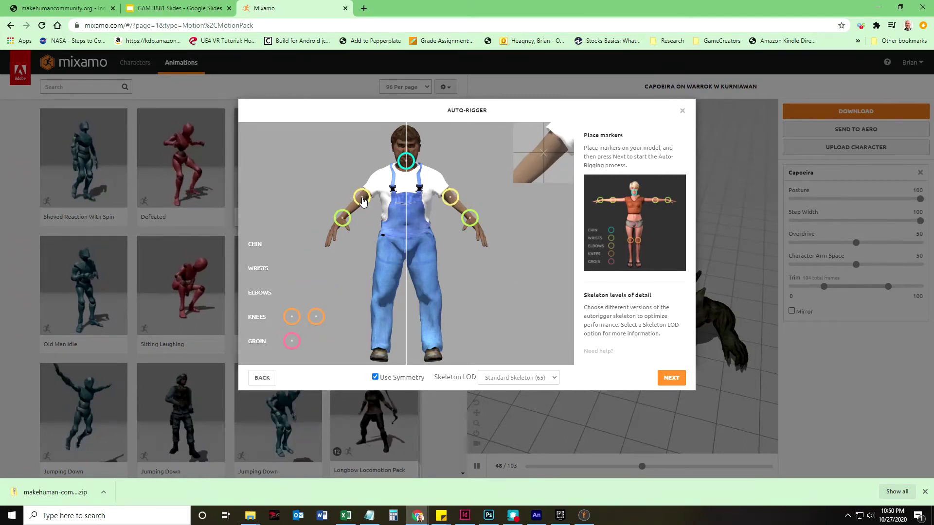
drag(363, 199, 363, 199)
Place the knee and groin markers, keep Standard Skeleton (65), and start auto-rigging
drag(291, 316, 293, 314)
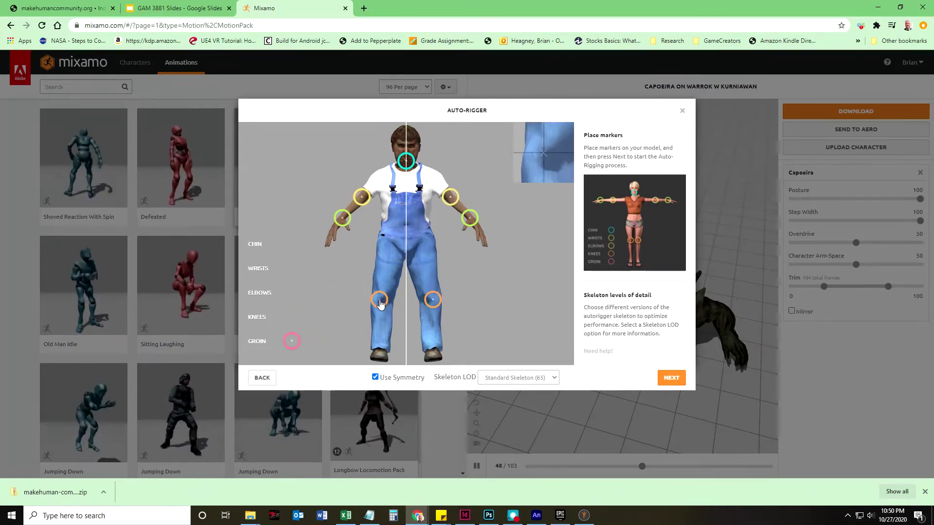
drag(379, 304, 380, 304)
drag(291, 341, 407, 255)
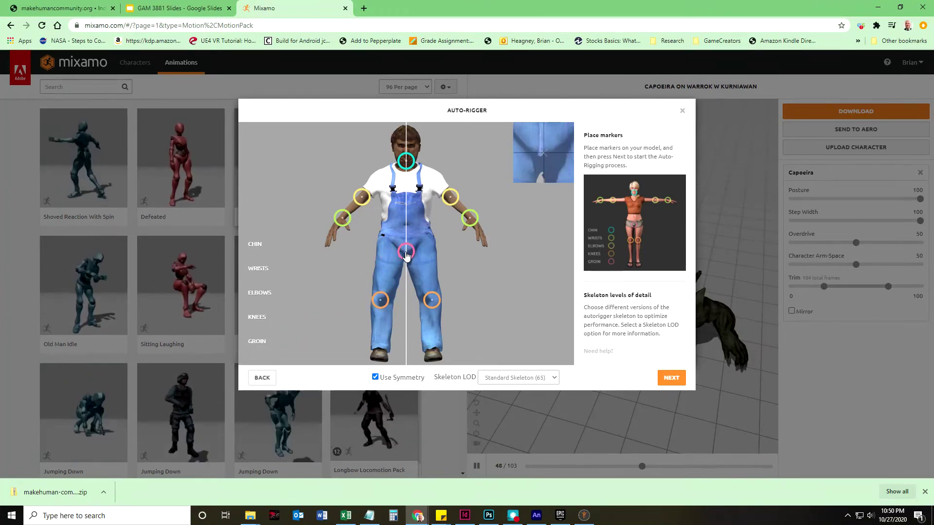
drag(408, 253, 407, 250)
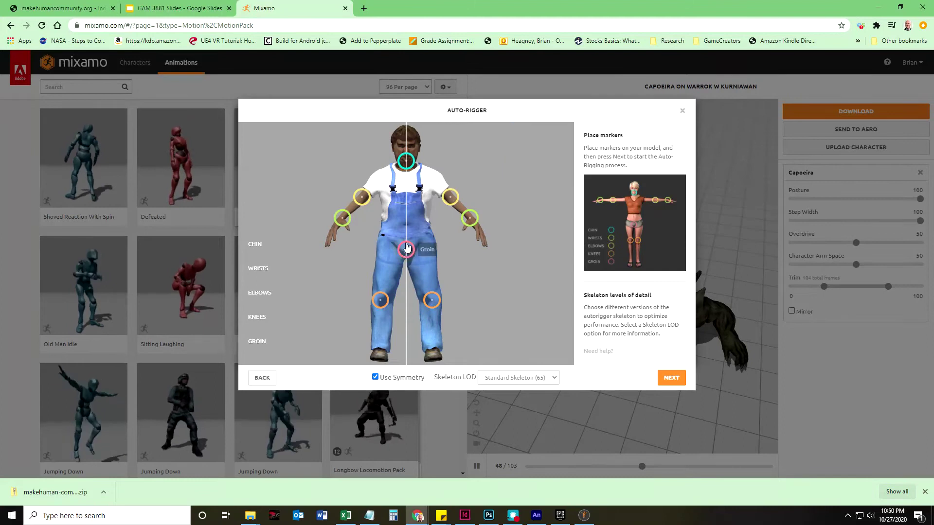
click(552, 379)
click(581, 381)
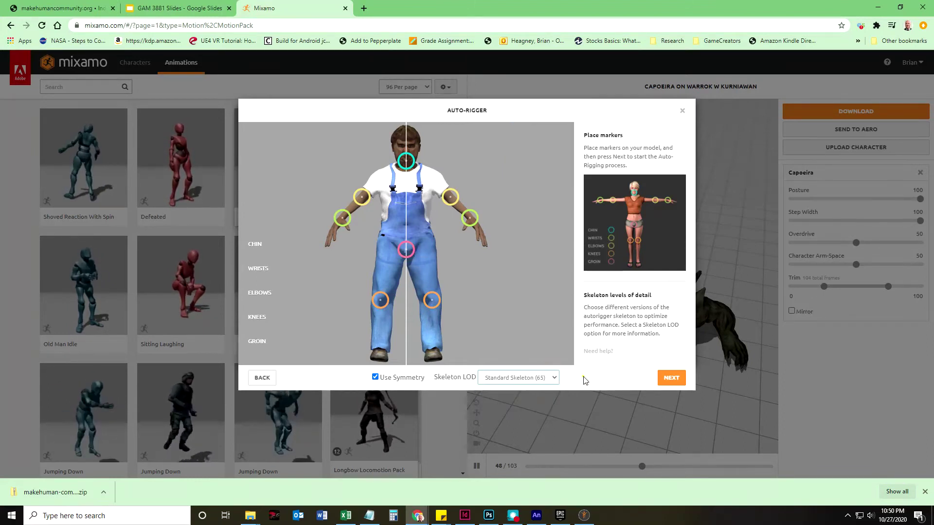
click(671, 376)
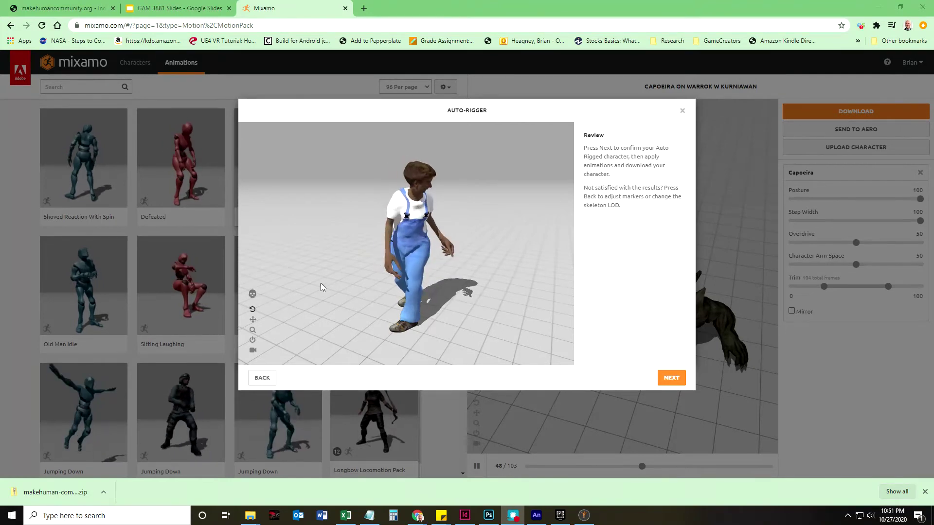
Confirm the rigged farmer and accept replacing the previous character
click(672, 377)
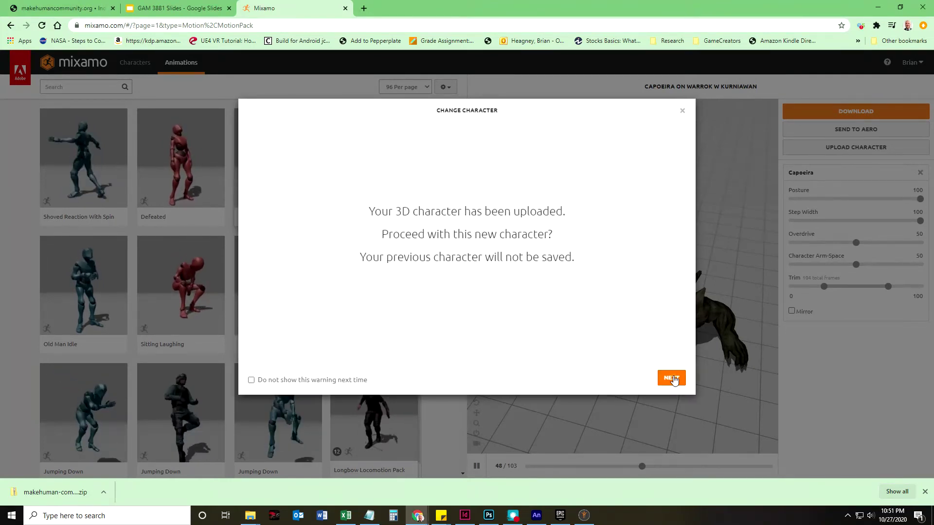
click(671, 377)
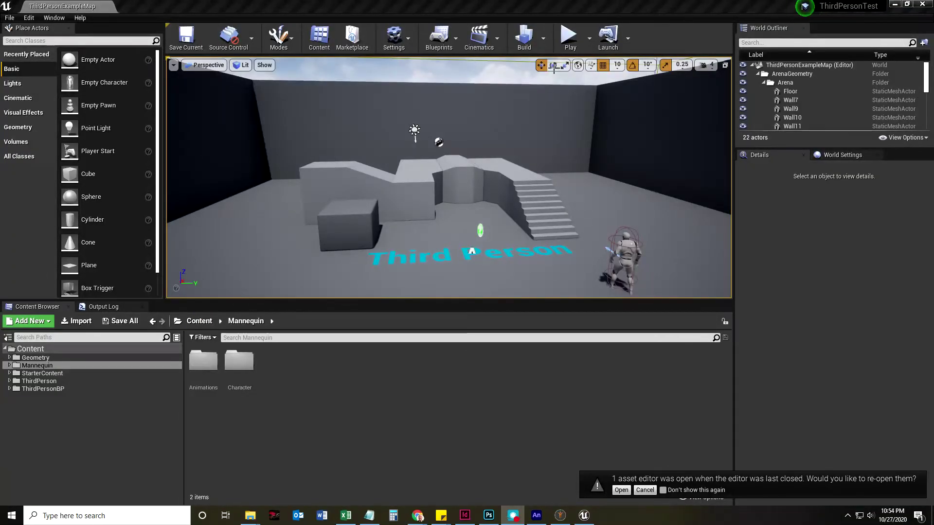
Play the level and run the mannequin across the arena floor and up the stairs
click(569, 36)
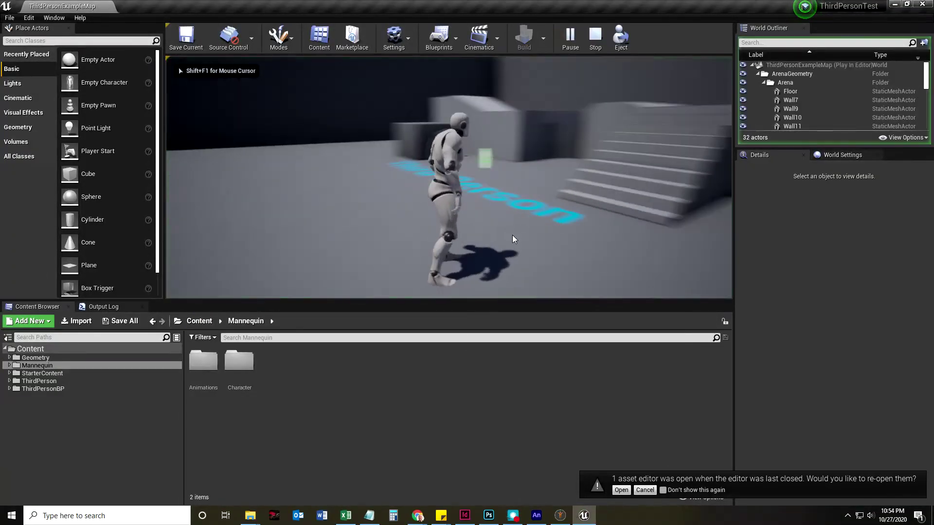
key(w)
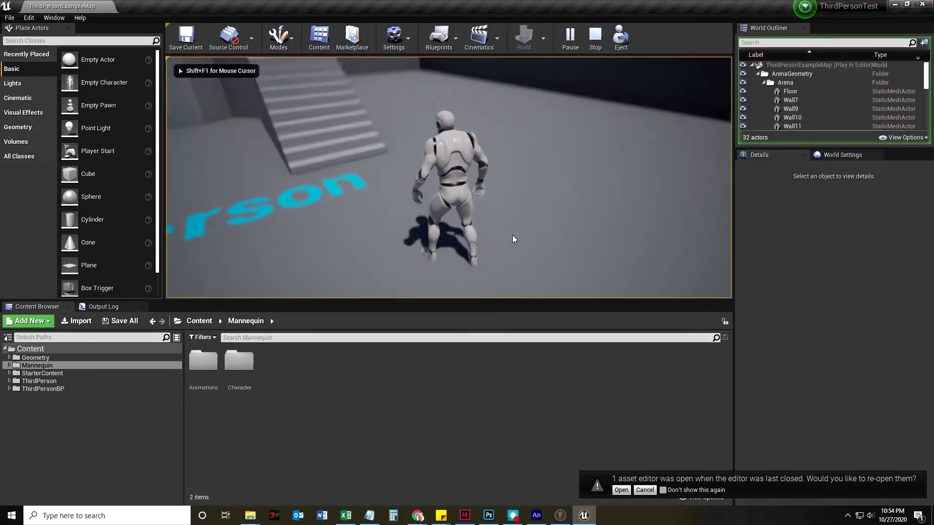
key(w)
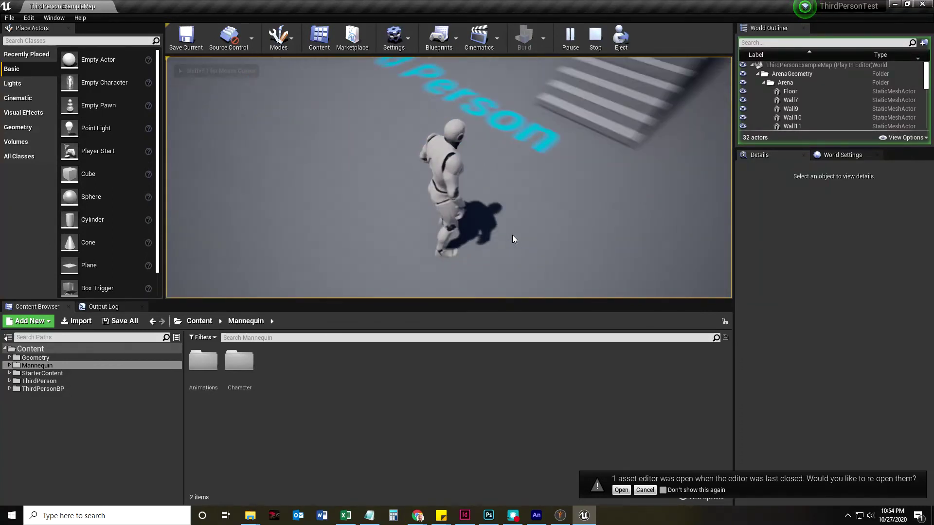
key(w)
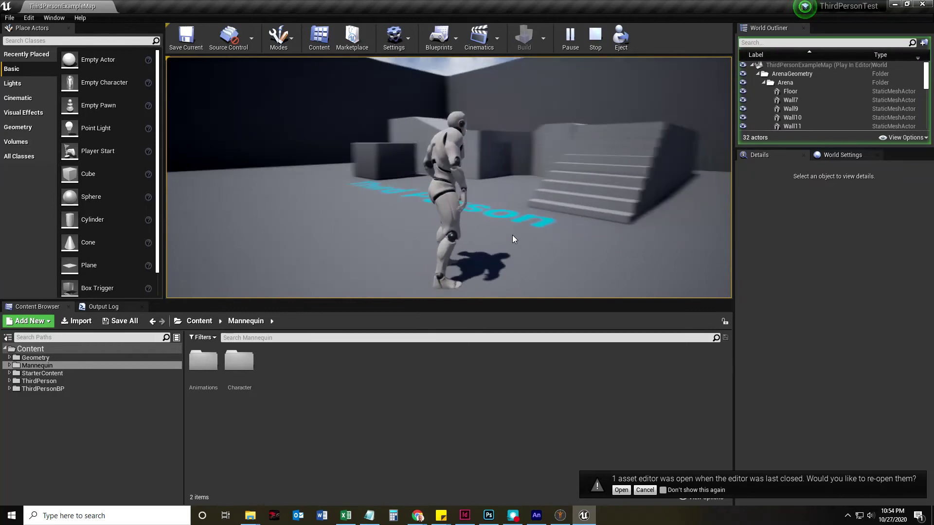
key(w)
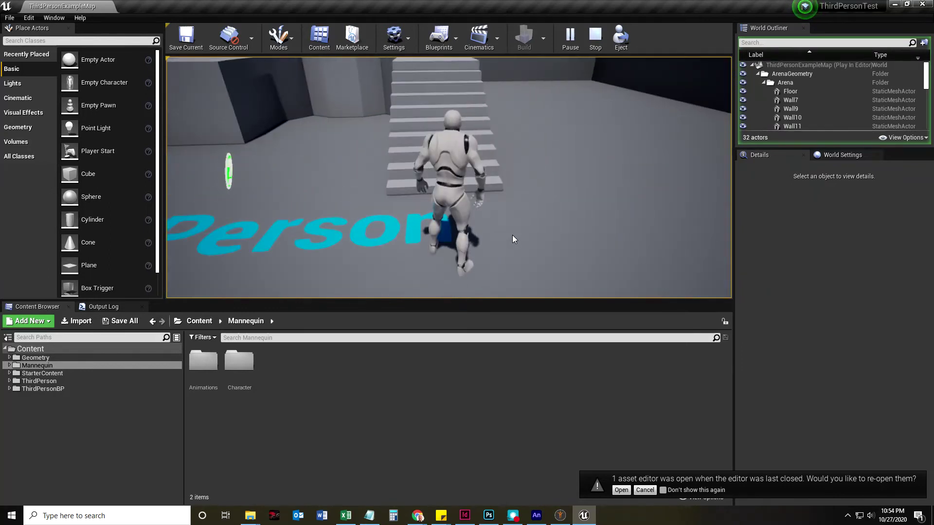
key(w)
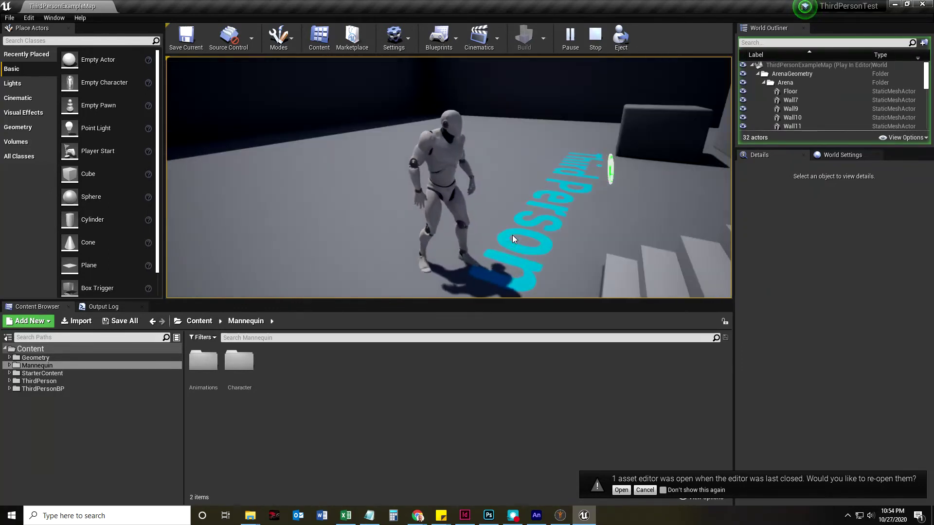
key(w)
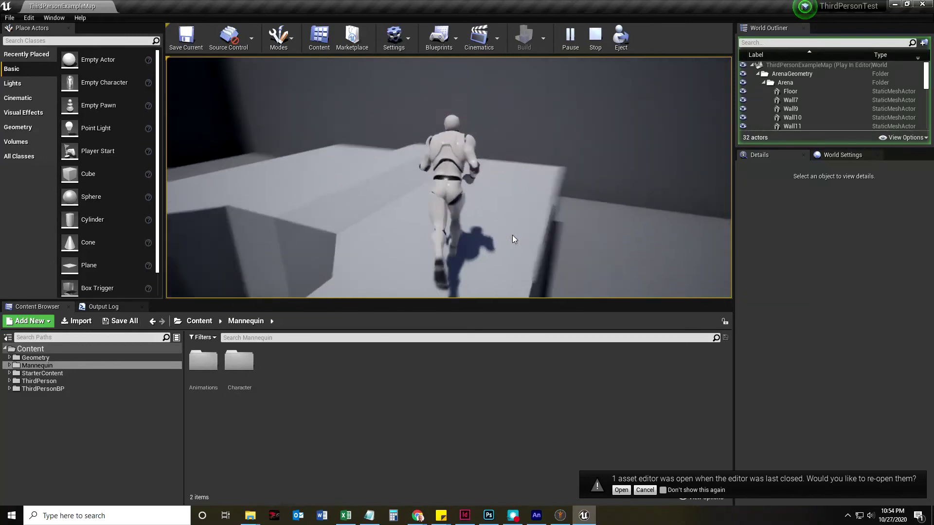
key(w)
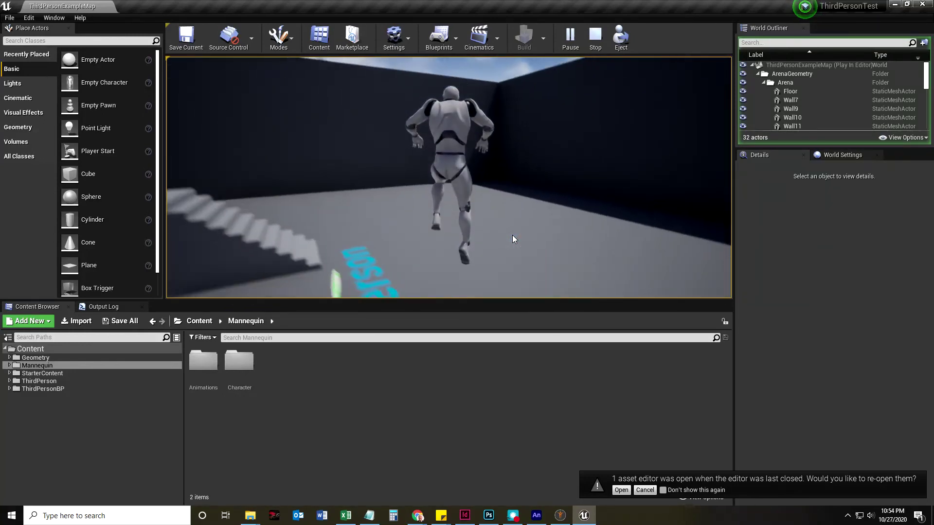
Jump the character around the arena, stop the play test, and return to Mixamo
key(space)
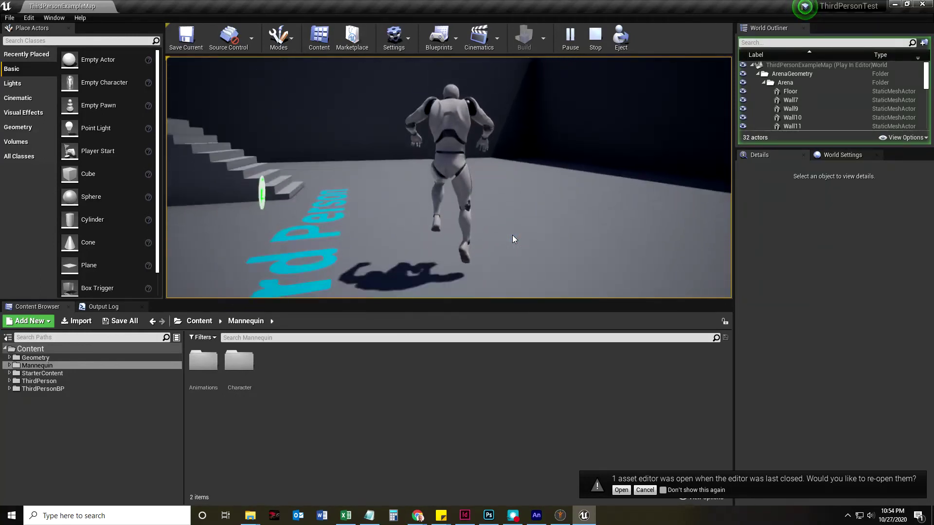
key(space)
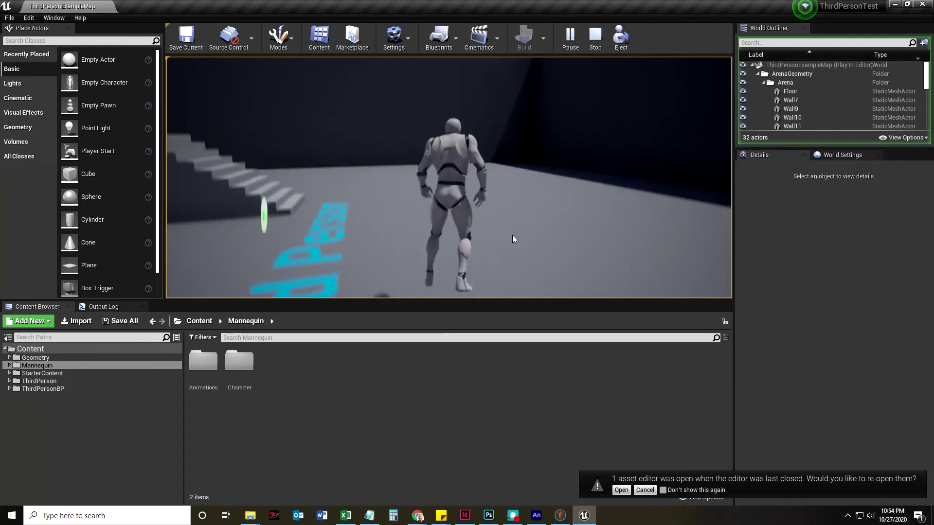
key(space)
key(Escape)
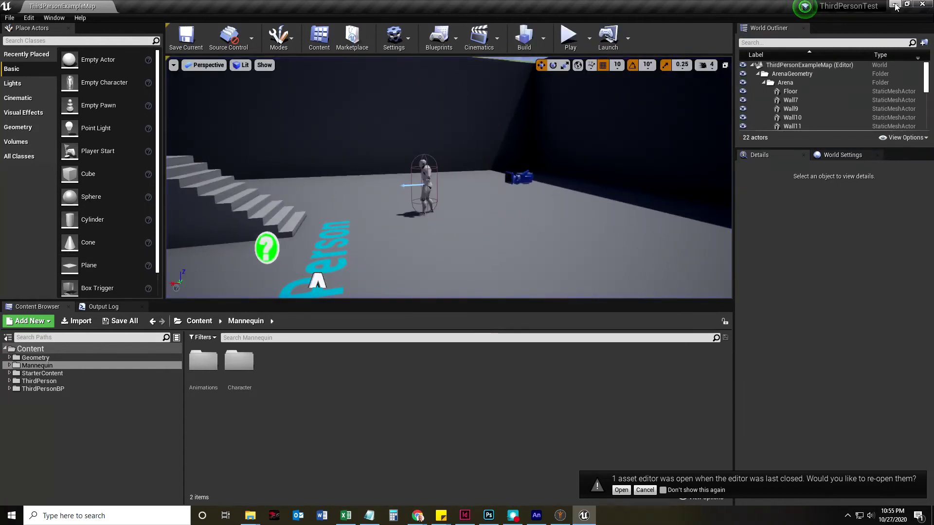
key(alt+Tab)
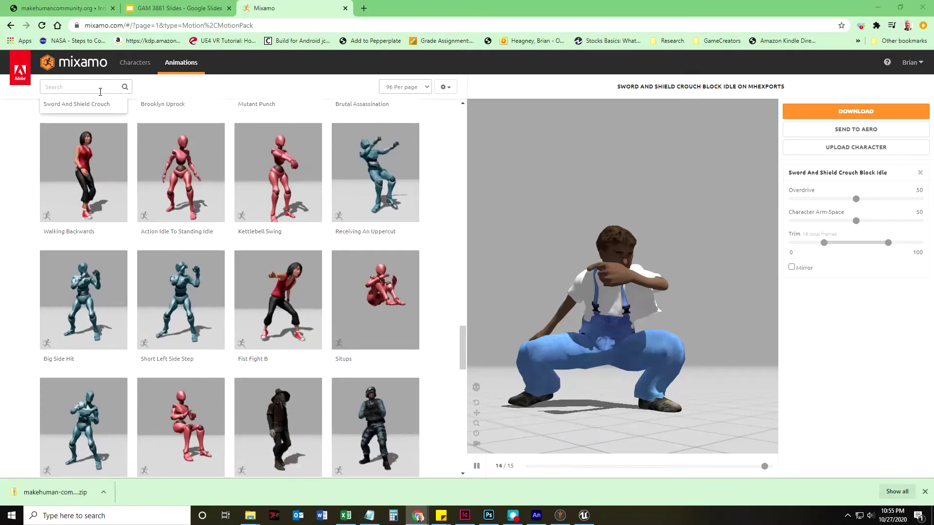
Search Mixamo for 'idle' animations and orbit the farmer preview to its side
click(96, 87)
text(idle)
key(Return)
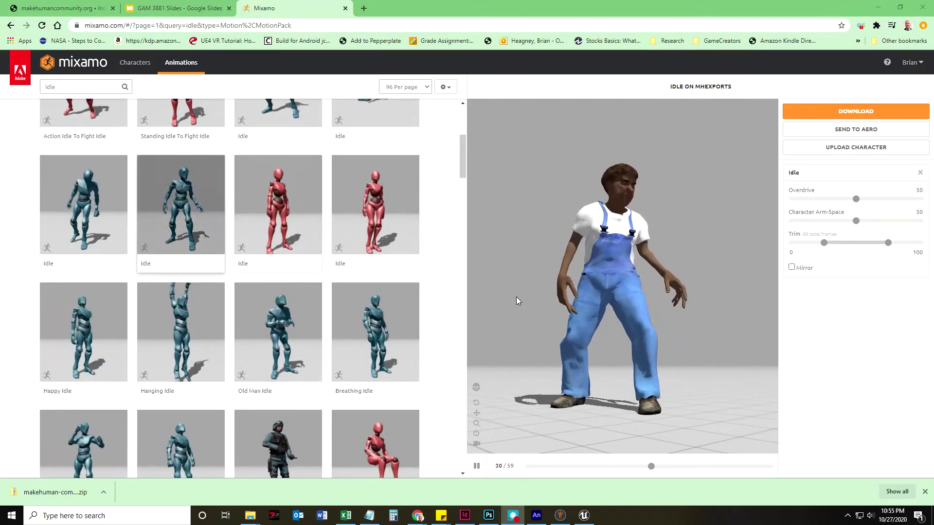
scroll(614, 369, up, 1)
right_click(664, 323)
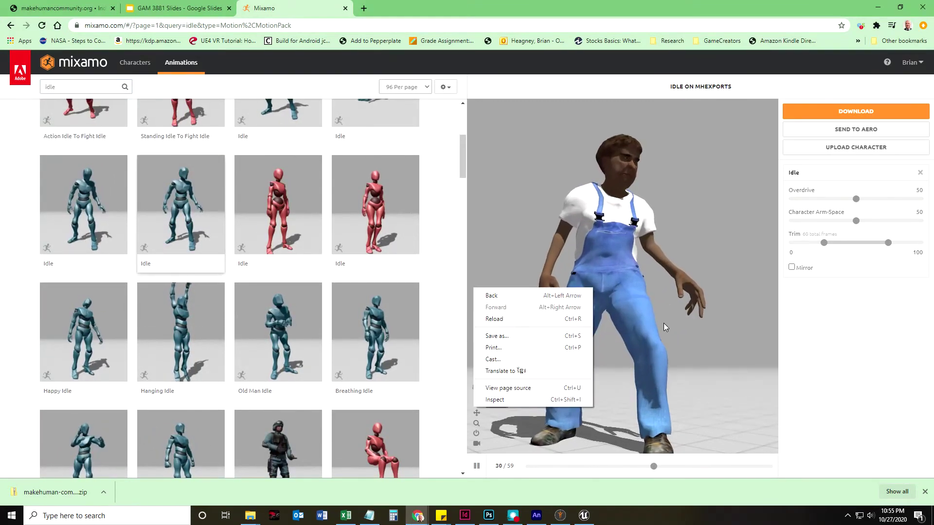
mouse_move(664, 323)
mouse_down()
mouse_move(559, 353)
mouse_move(637, 344)
mouse_up()
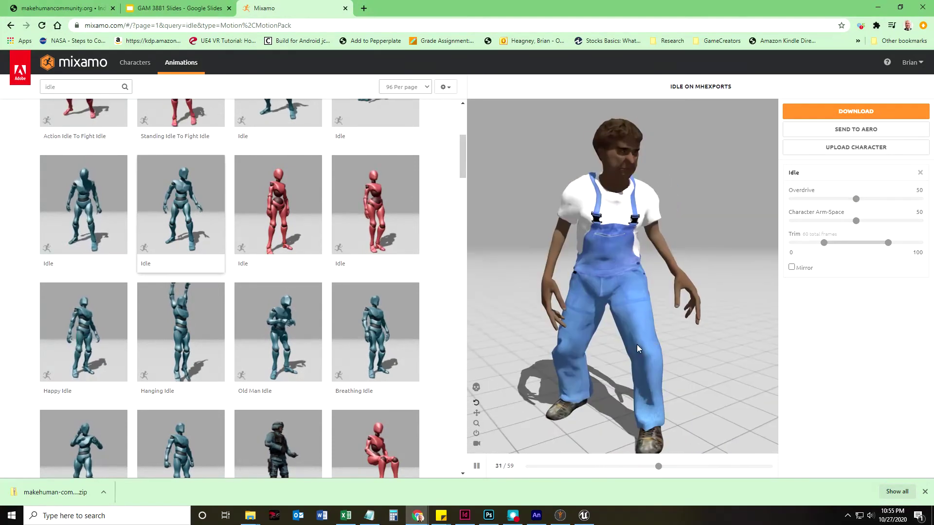
scroll(278, 270, up, 3)
Preview Standing Idle To Fight Idle, then apply Idle and bring up its download settings
click(180, 271)
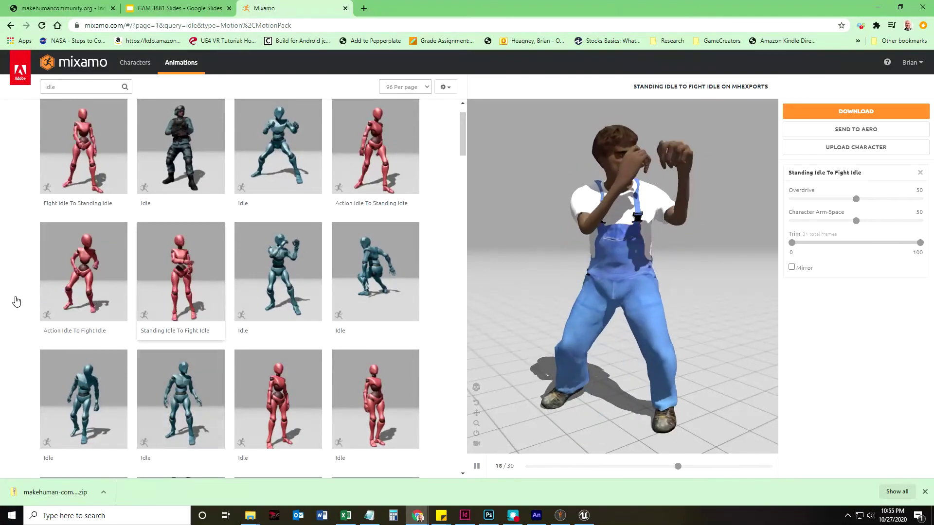
click(180, 398)
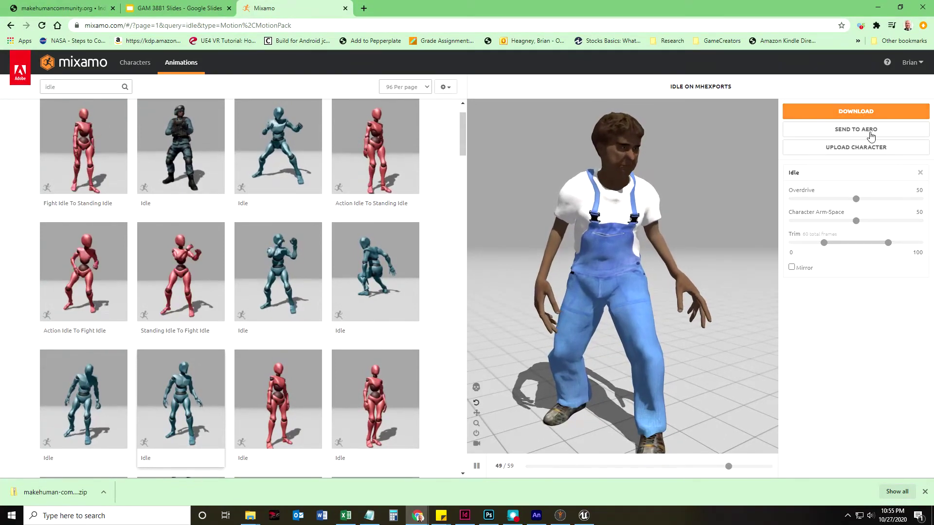
click(848, 111)
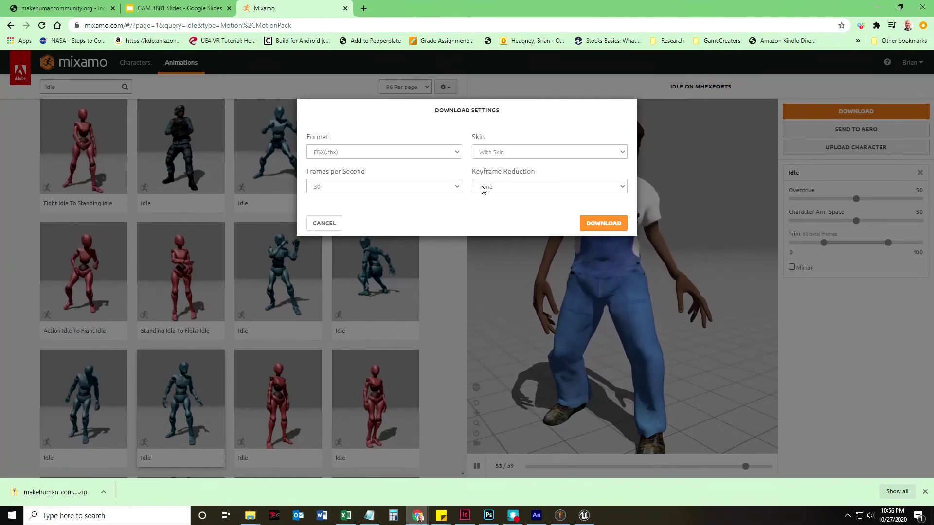
Download Idle as FBX with skin at 30 fps into D: > 2020-Fall > GAM3881 > MixamoAnims
click(601, 224)
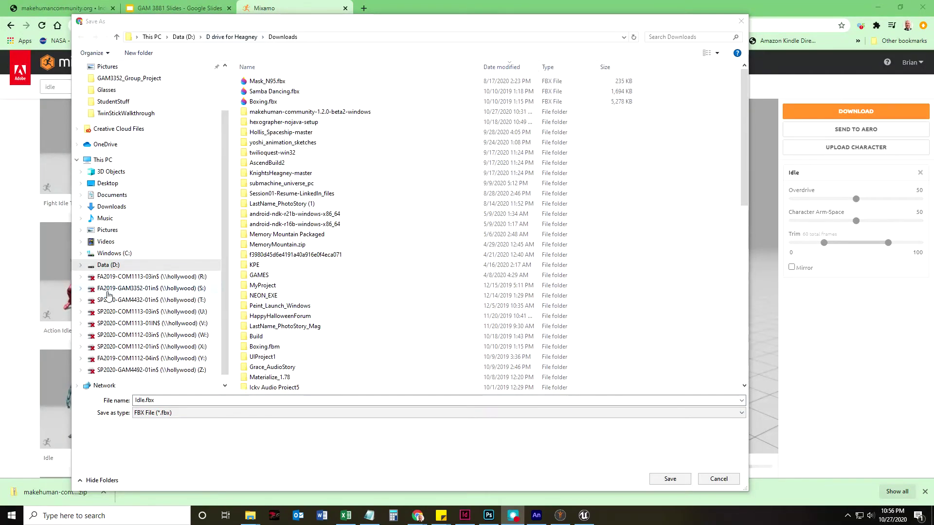
click(104, 265)
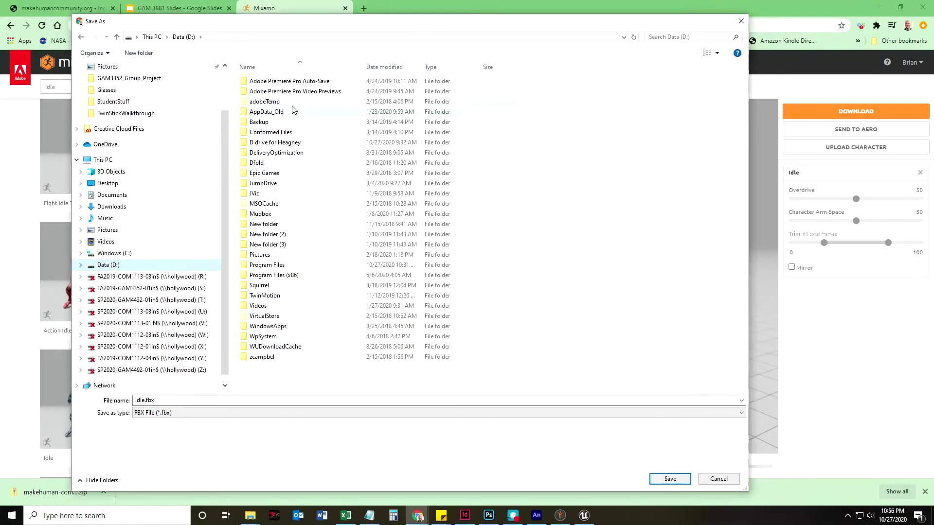
double_click(254, 144)
double_click(262, 102)
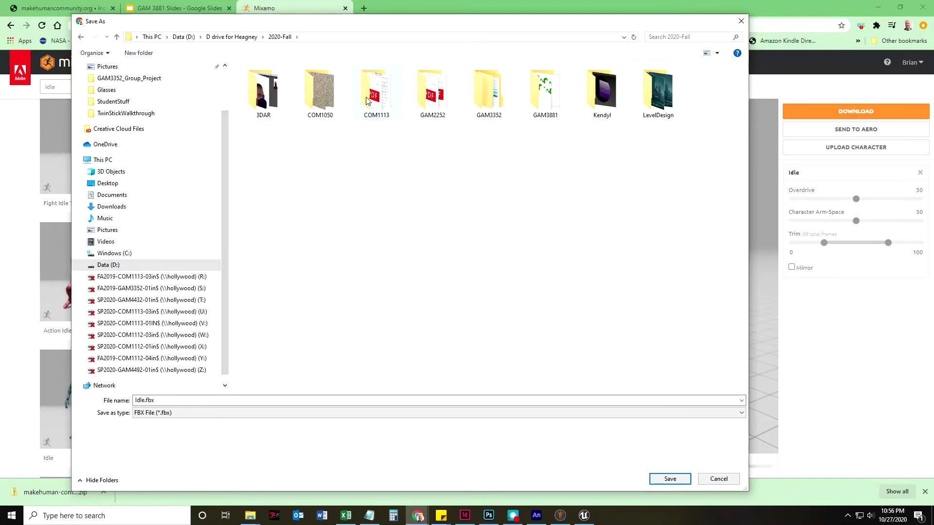
double_click(559, 101)
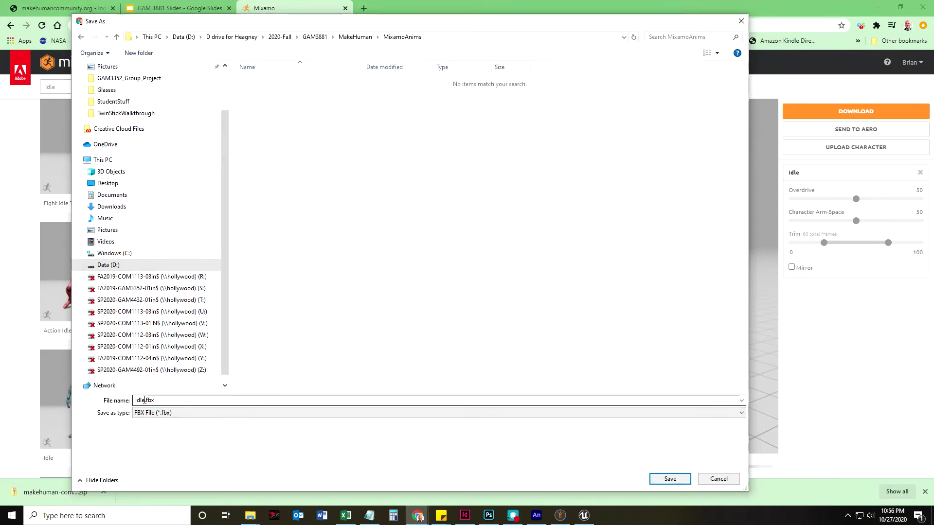
click(669, 478)
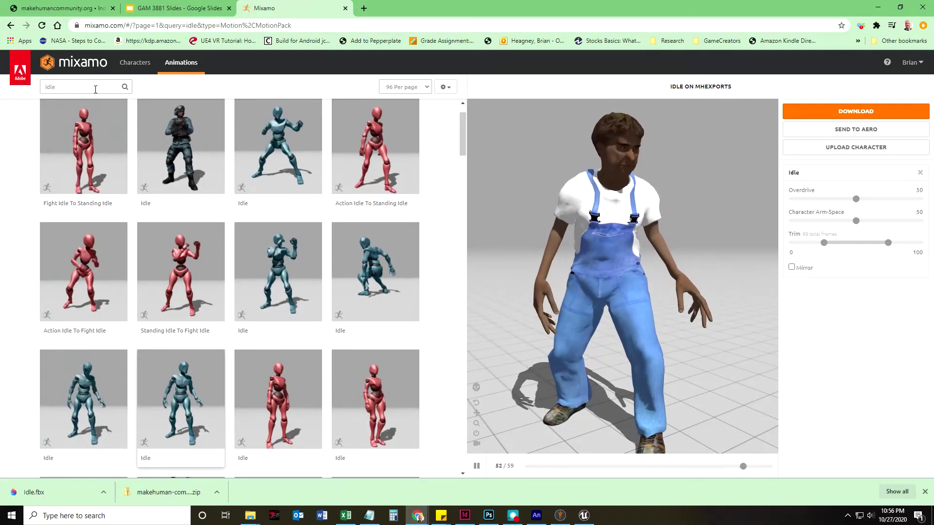
Search 'jump idle', then 'jump loop', and preview Jump Loop on the farmer
drag(89, 88, 44, 87)
text(jump)
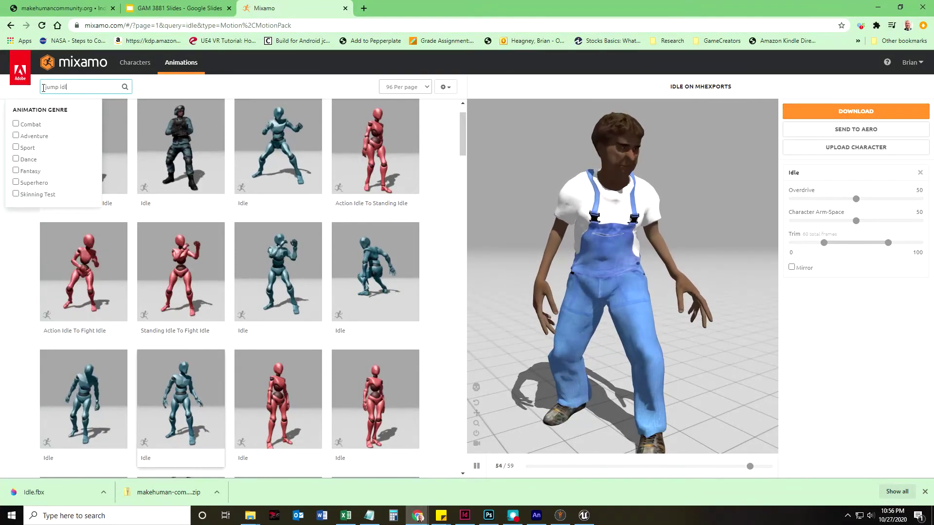
text(e)
key(Return)
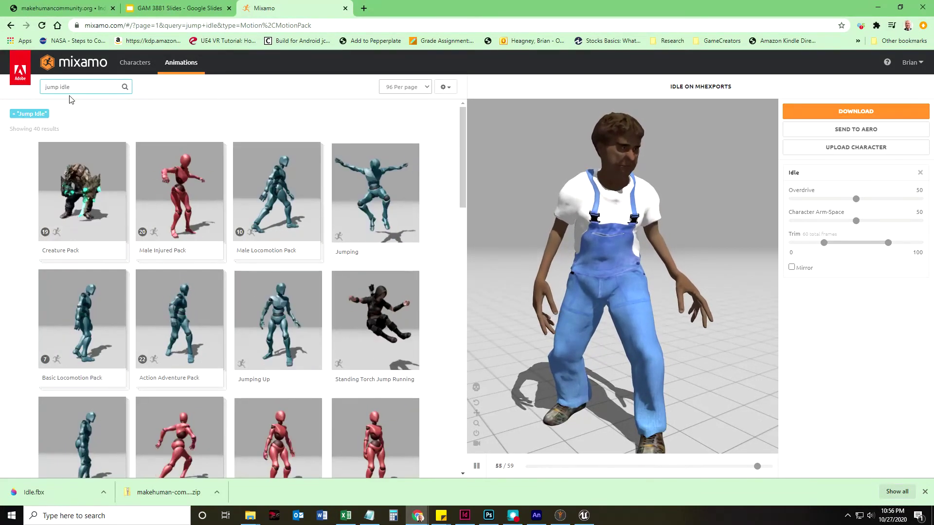
double_click(62, 87)
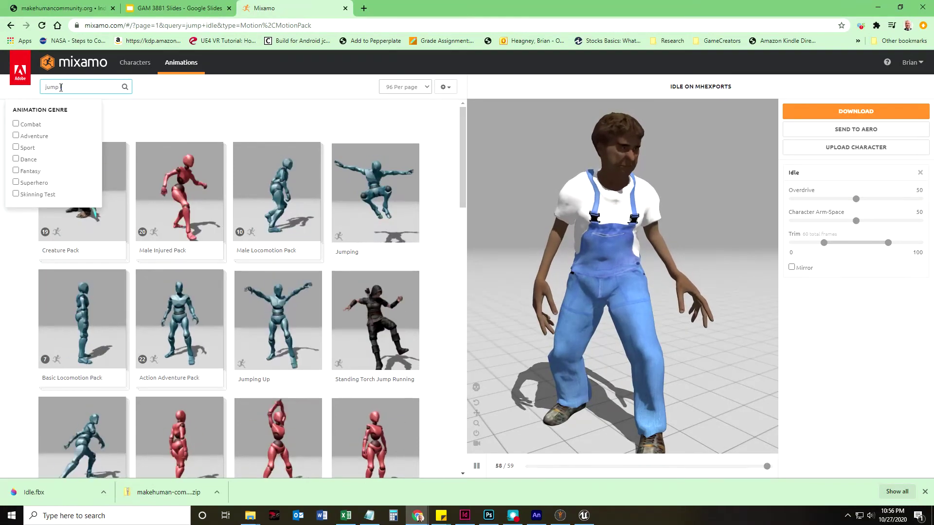
text(loop)
key(Return)
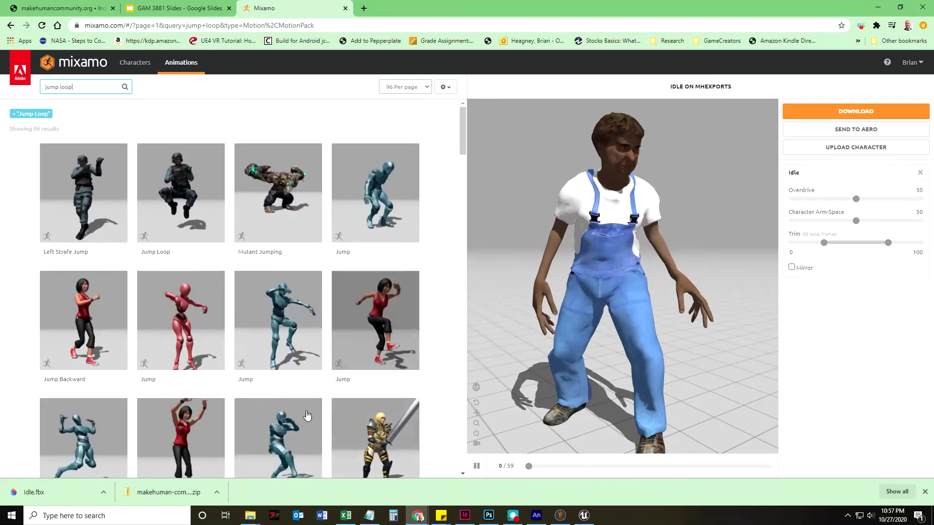
click(181, 201)
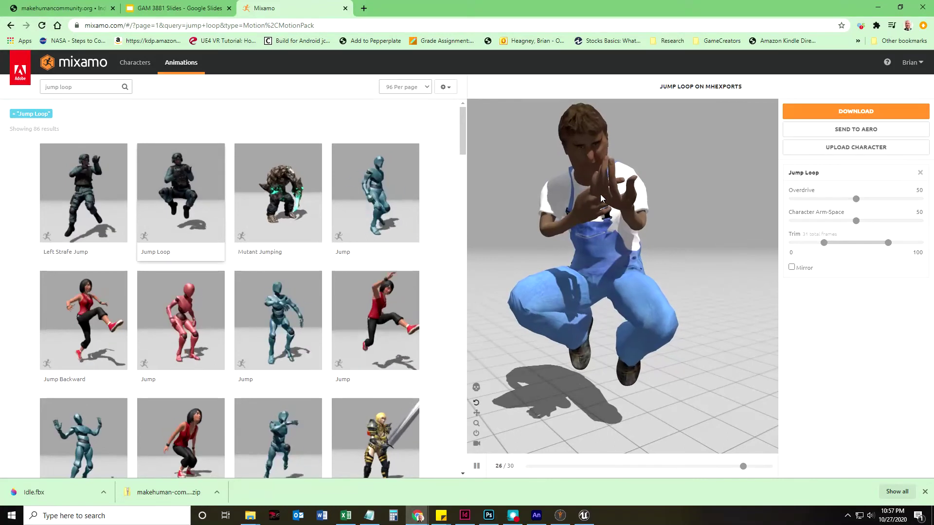
scroll(165, 328, down, 5)
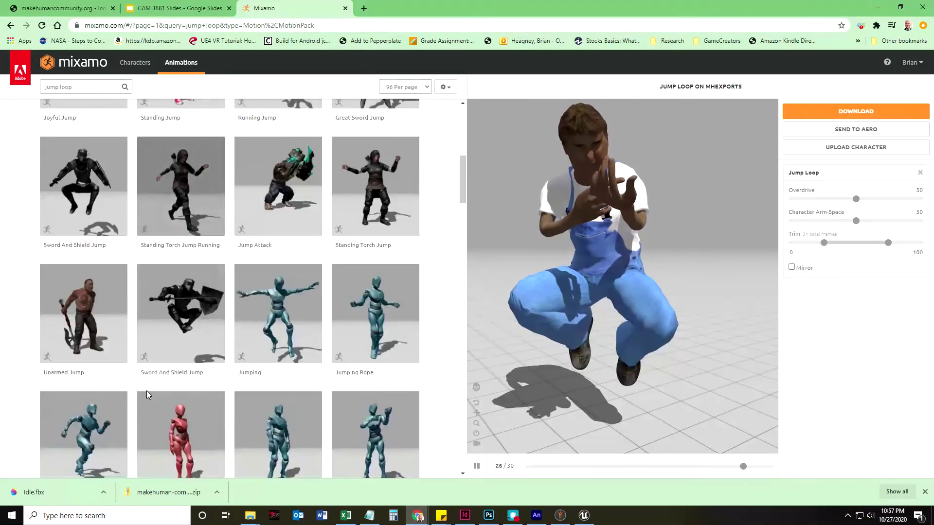
scroll(165, 398, down, 5)
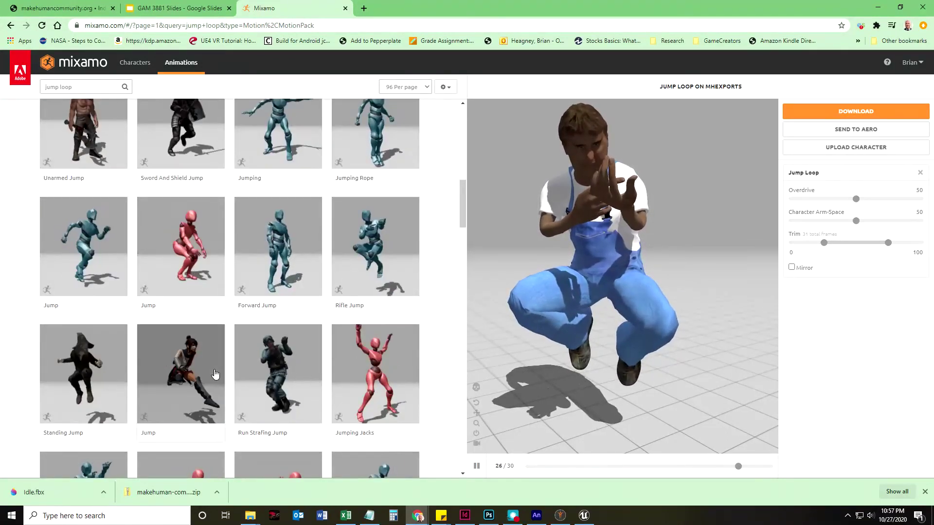
scroll(216, 375, down, 5)
scroll(205, 408, down, 3)
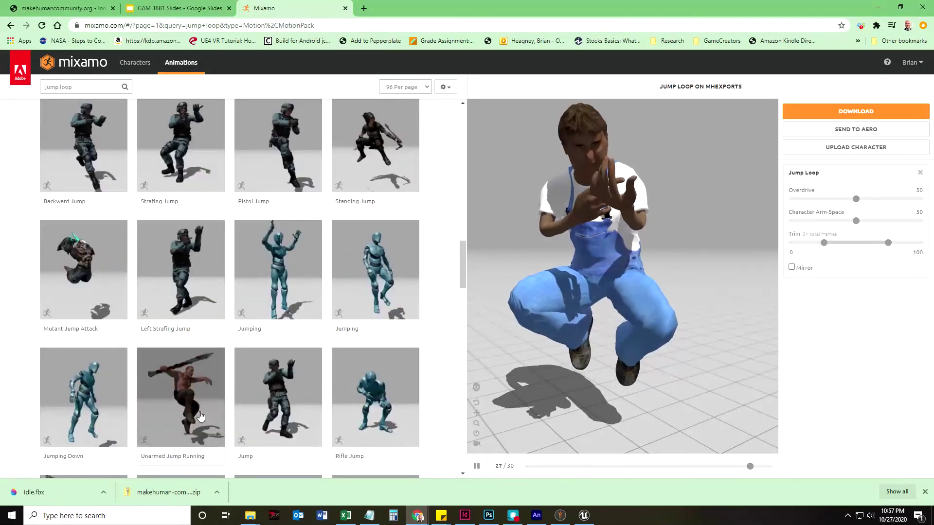
scroll(200, 414, down, 5)
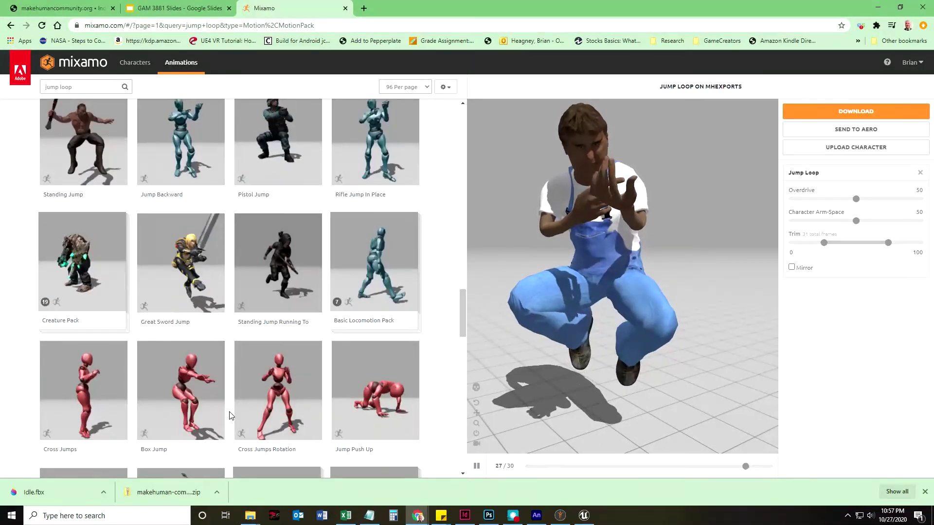
scroll(204, 417, down, 4)
scroll(205, 418, down, 5)
scroll(190, 416, down, 5)
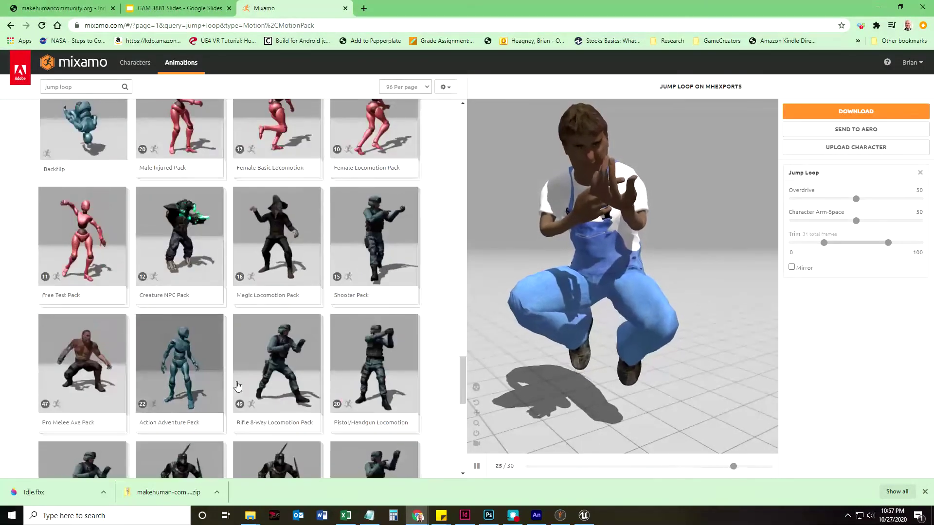
scroll(160, 413, down, 4)
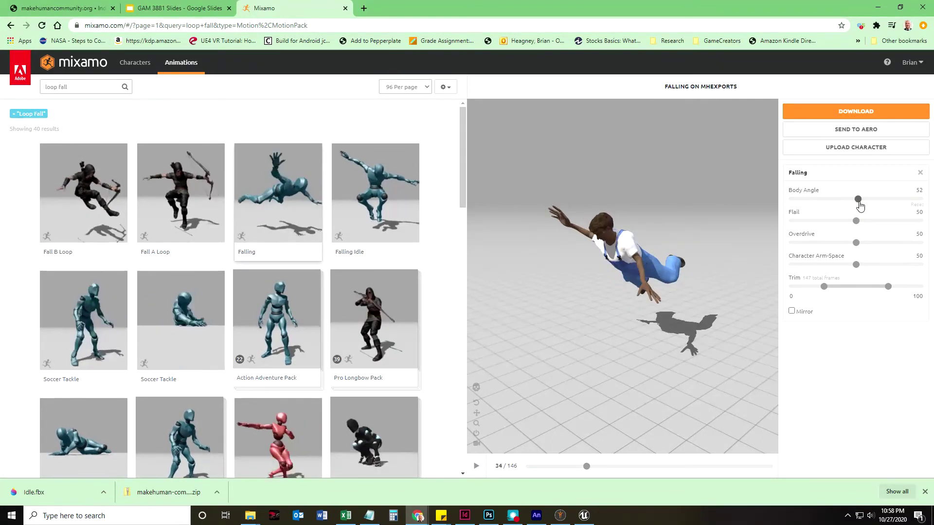
Set Falling's body angle to 90 and save it as Falling.fbx in MixamoAnims
drag(857, 200, 860, 207)
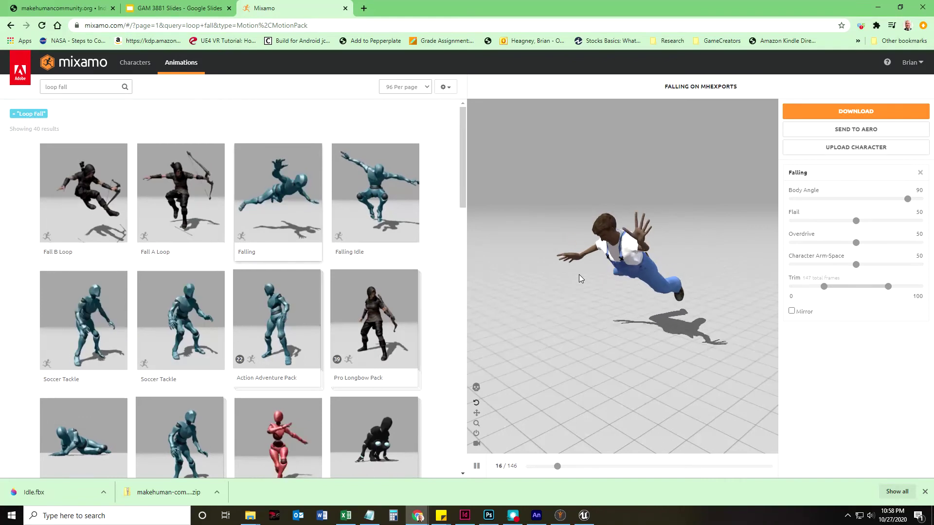
click(861, 113)
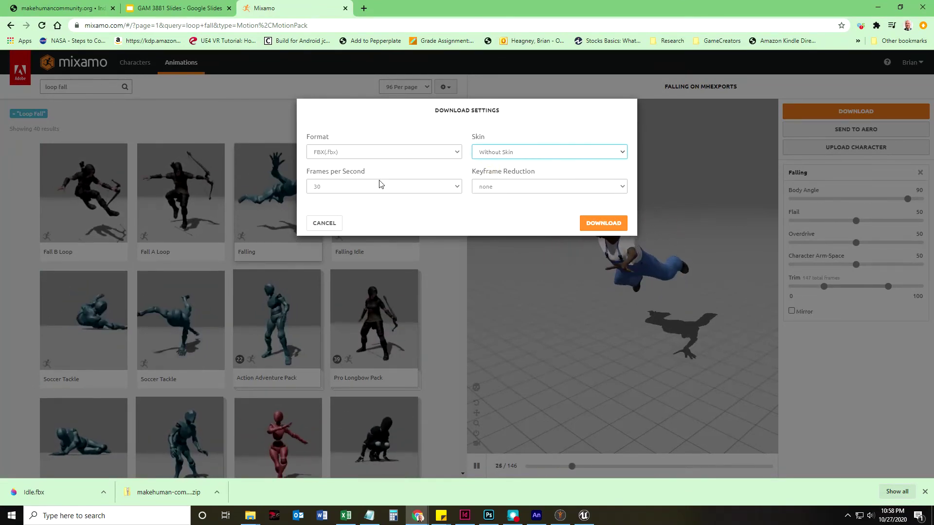
click(603, 223)
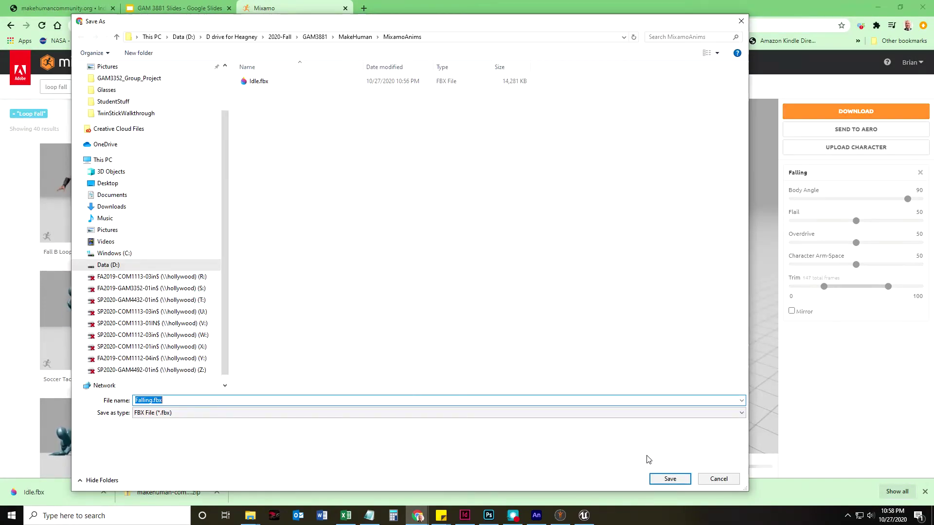
click(669, 479)
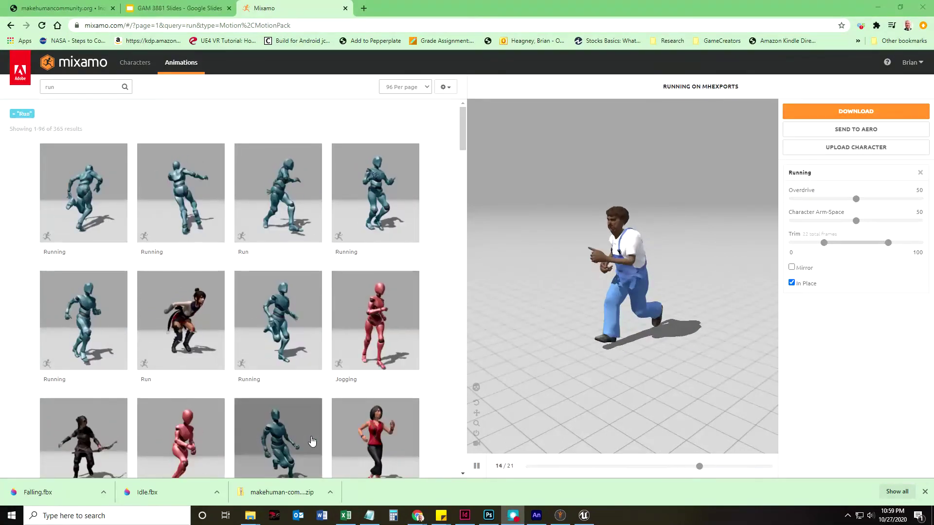
Enable In Place for Running, save Running.fbx to MixamoAnims, and select the old search text
click(791, 283)
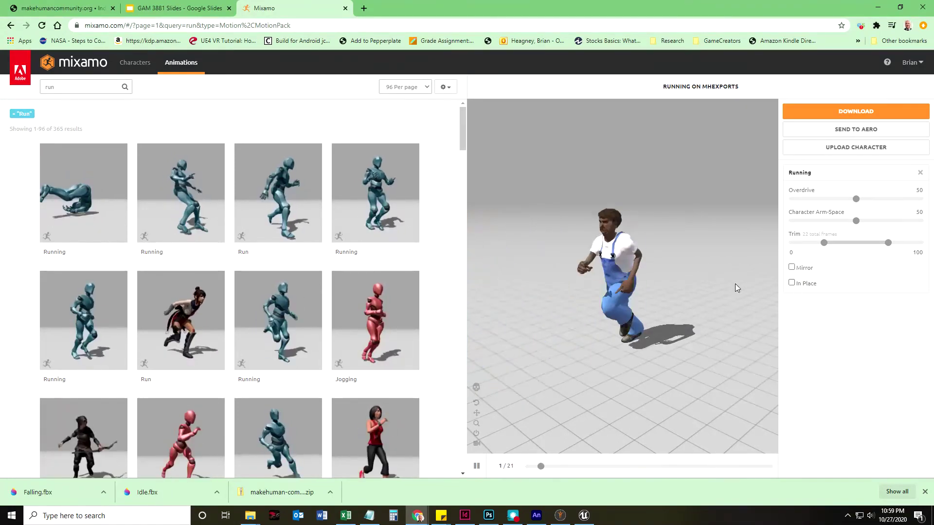
click(793, 283)
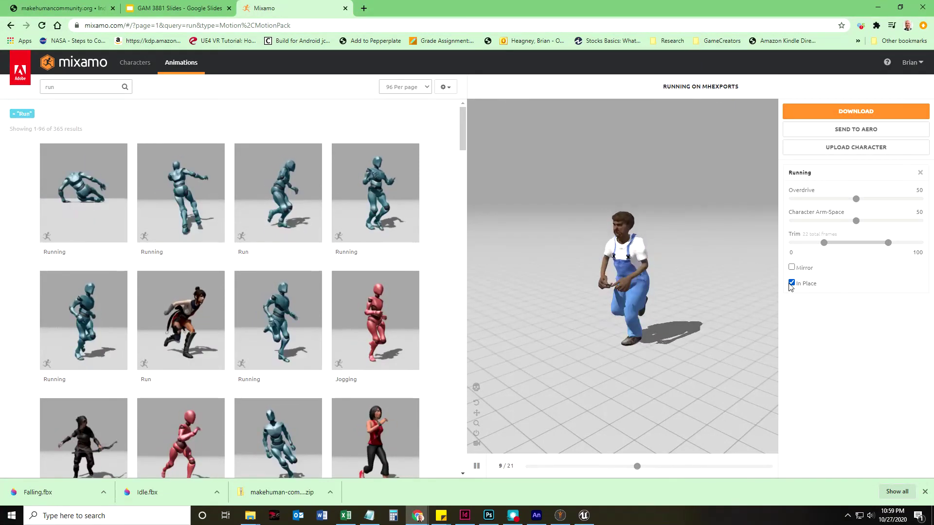
click(855, 113)
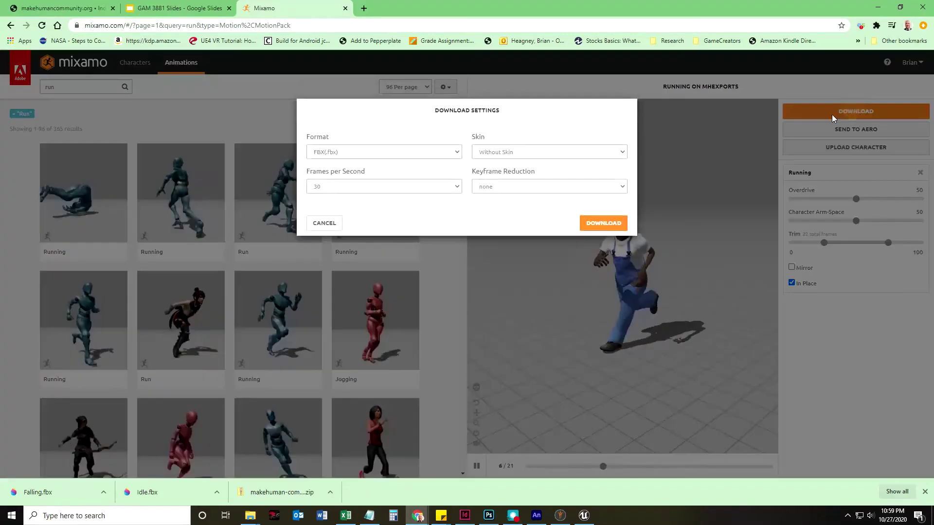
click(603, 222)
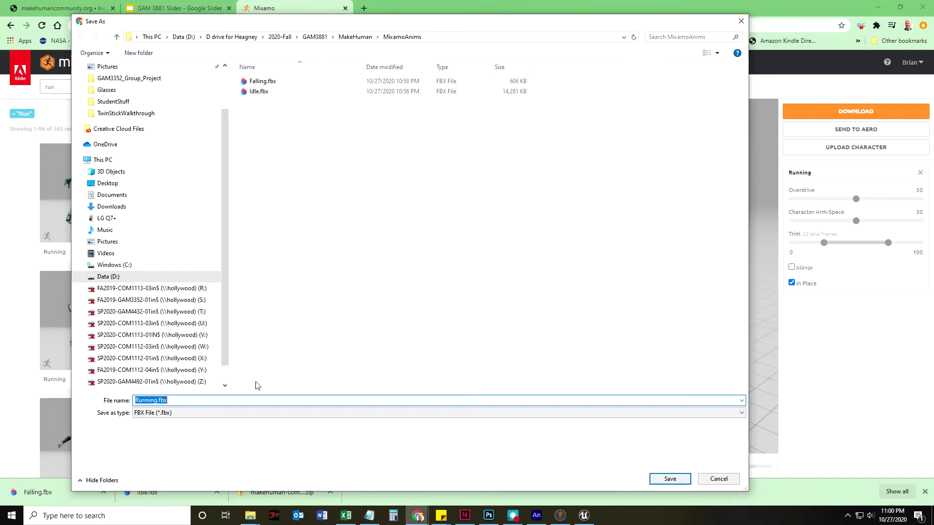
click(669, 480)
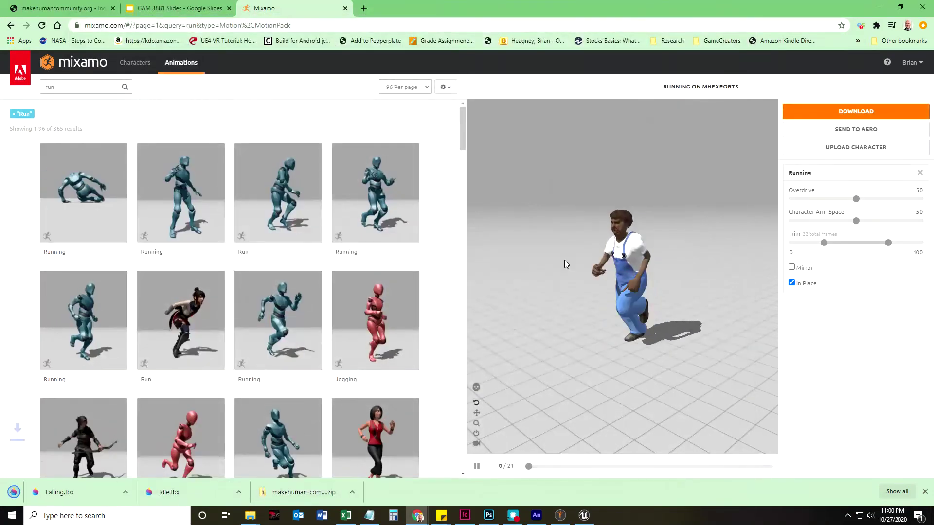
click(43, 88)
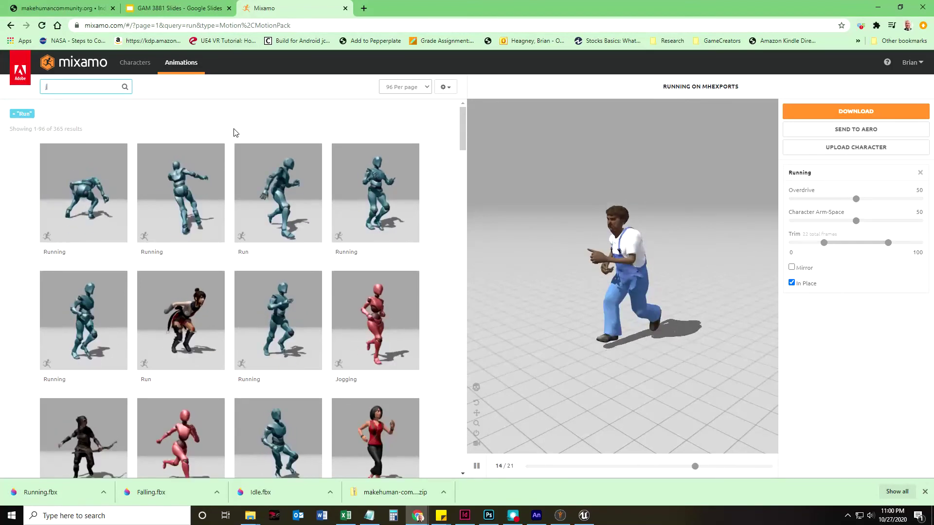
text(jump)
Search 'jump', preview Jumping Up and two Jump variants in place, then choose Joyful Jump
key(Return)
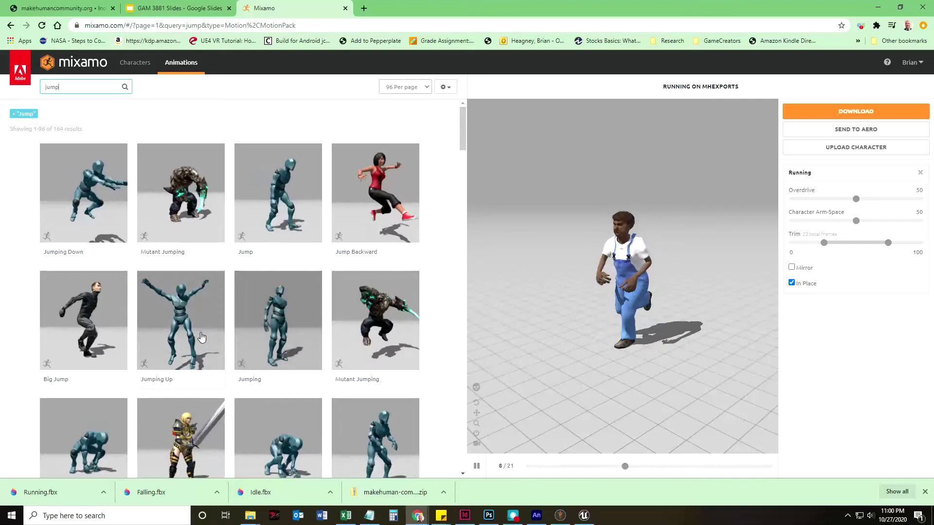
click(171, 321)
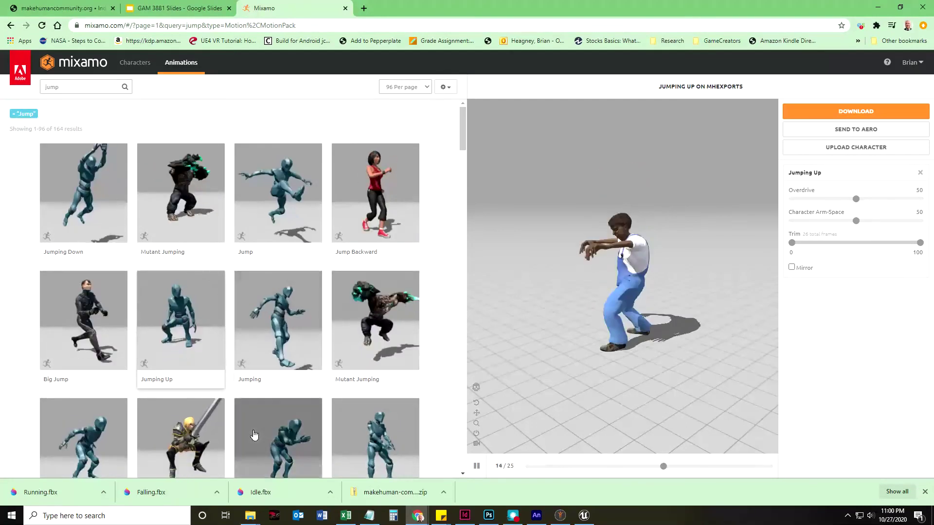
scroll(254, 435, down, 3)
click(277, 394)
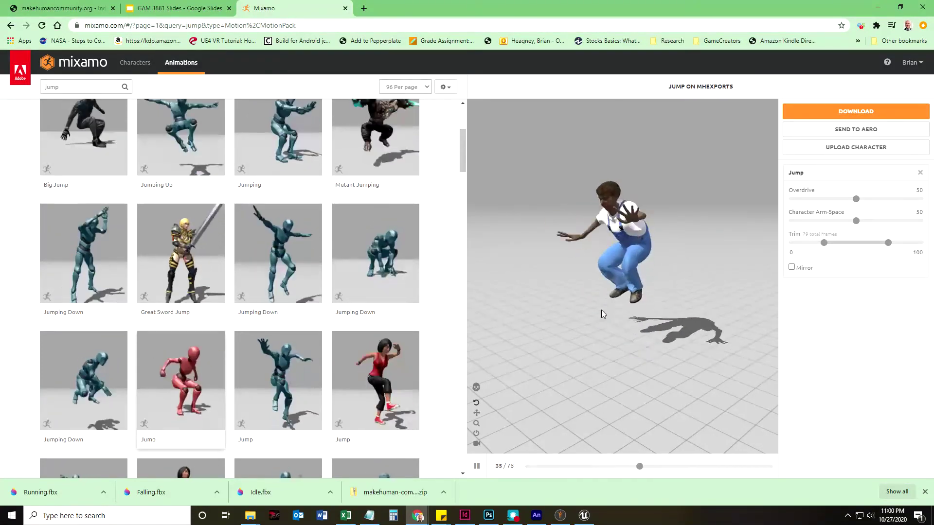
click(356, 386)
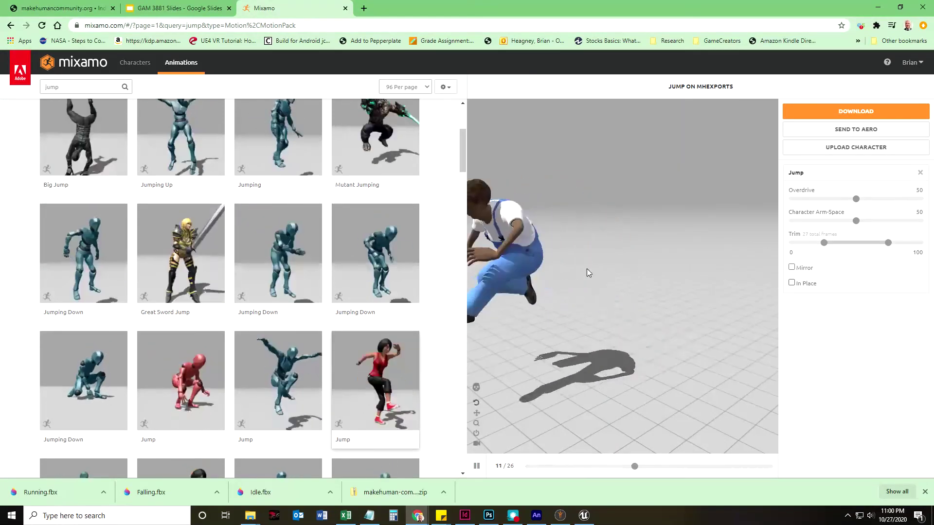
click(791, 283)
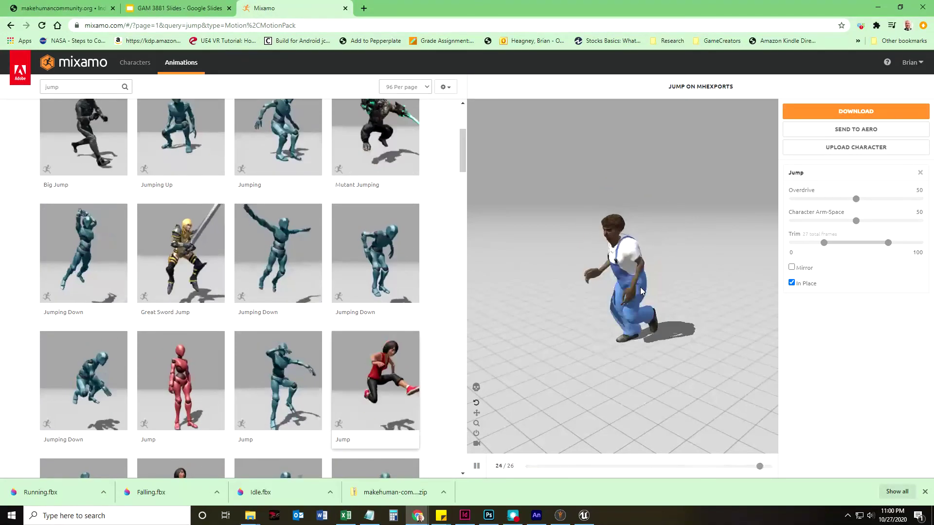
scroll(329, 401, up, 3)
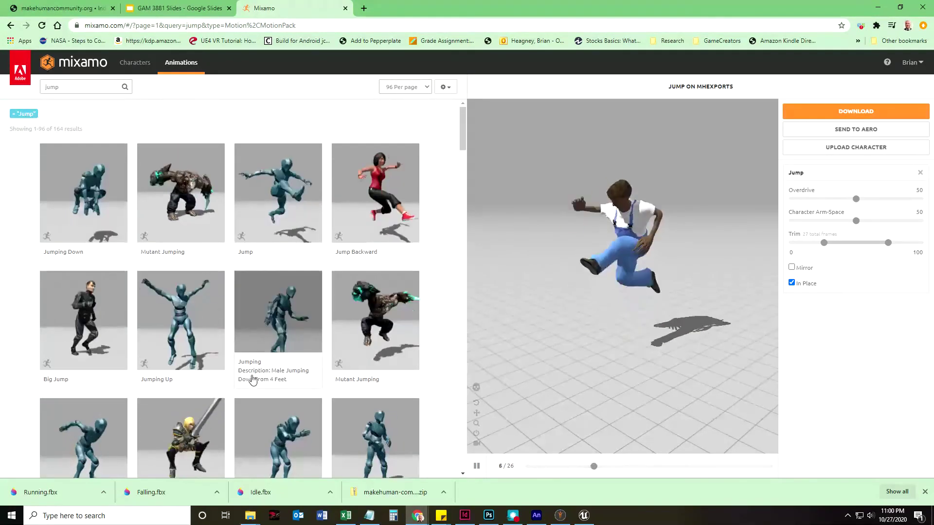
click(190, 326)
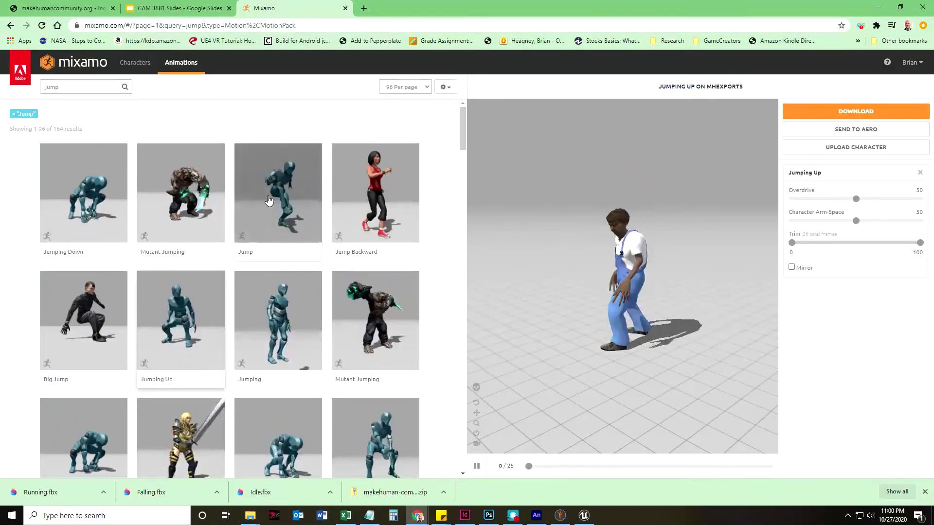
scroll(212, 409, down, 2)
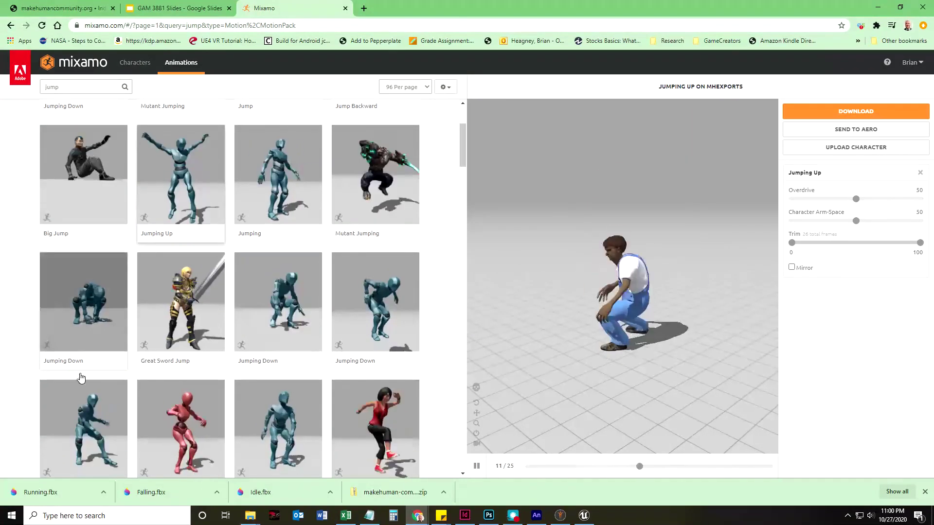
scroll(76, 420, down, 1)
scroll(76, 420, down, 3)
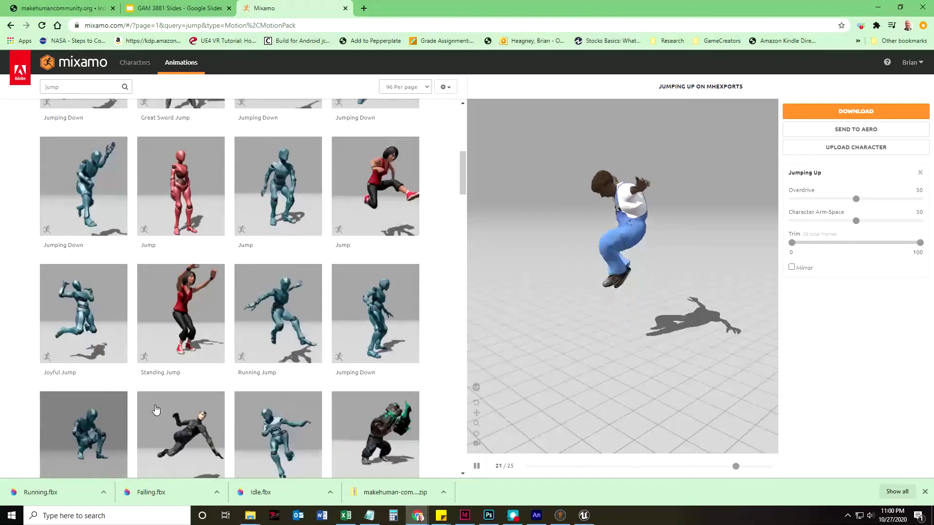
click(81, 321)
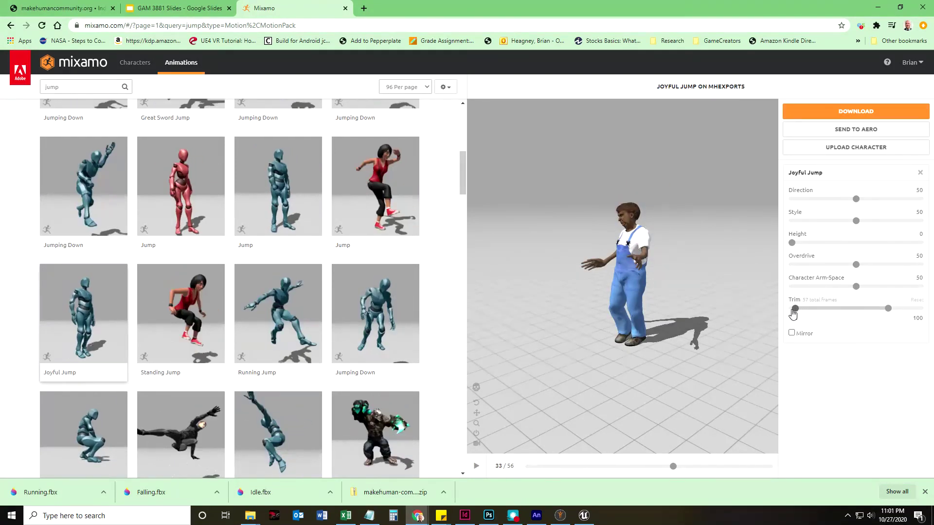
Drag Joyful Jump's trim start to 25, then download it to MixamoAnims as Joyful Jump.fbx
drag(794, 310, 791, 310)
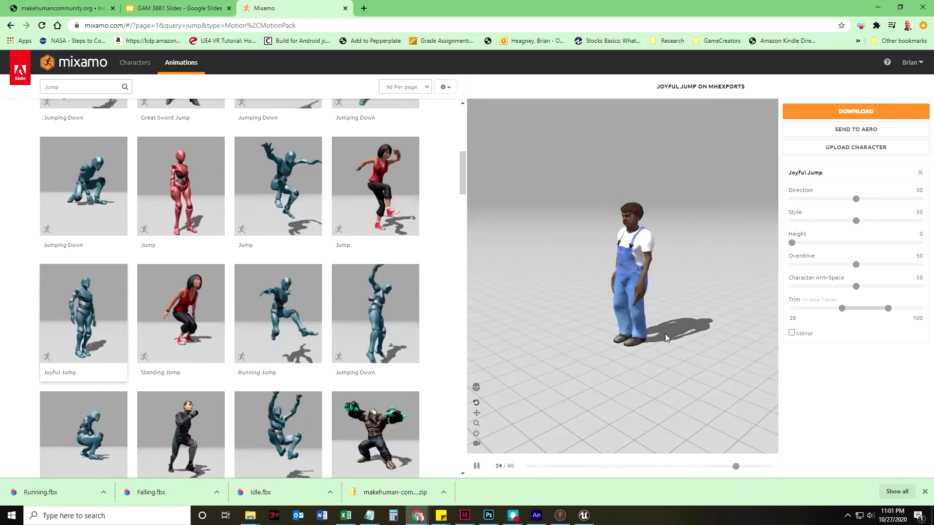
drag(842, 310, 840, 313)
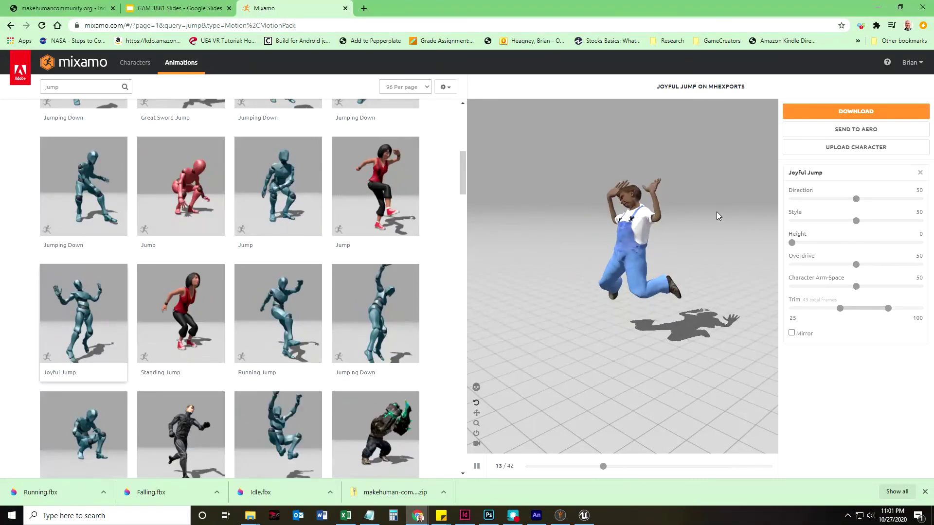
click(861, 114)
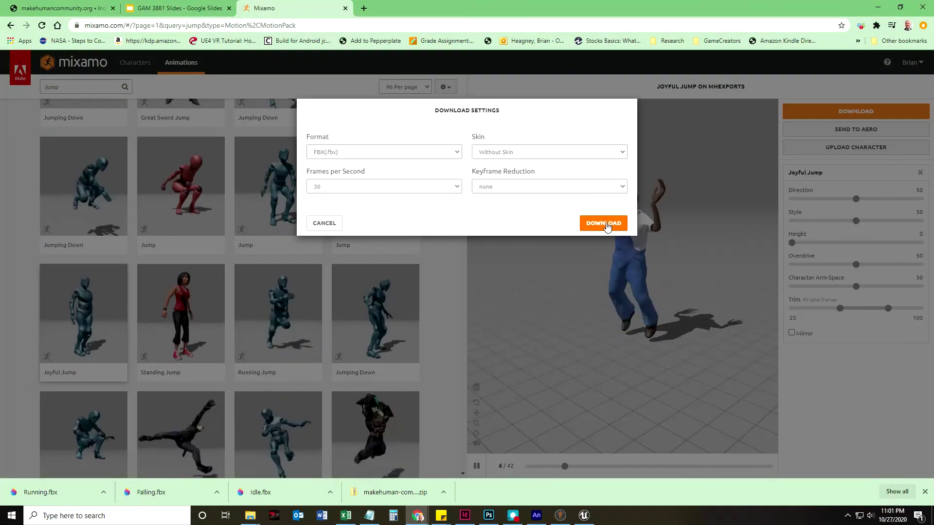
click(603, 224)
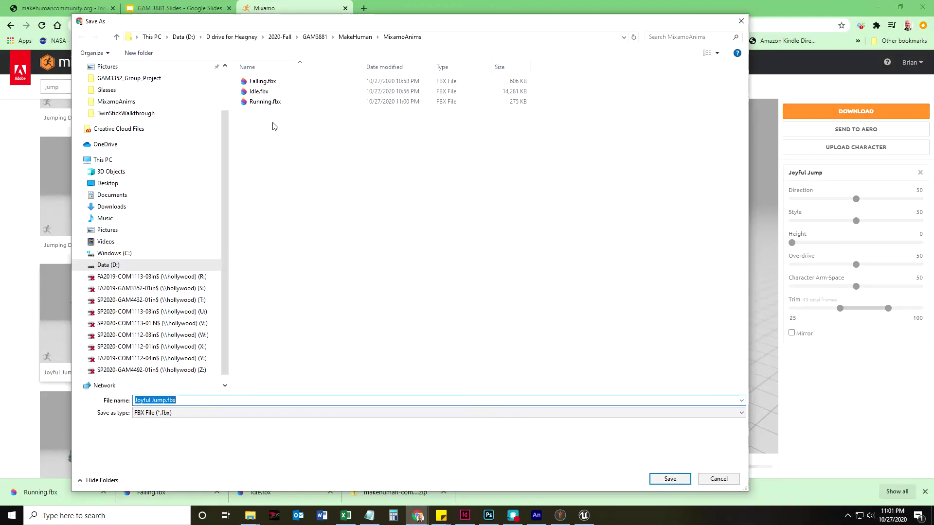
click(670, 480)
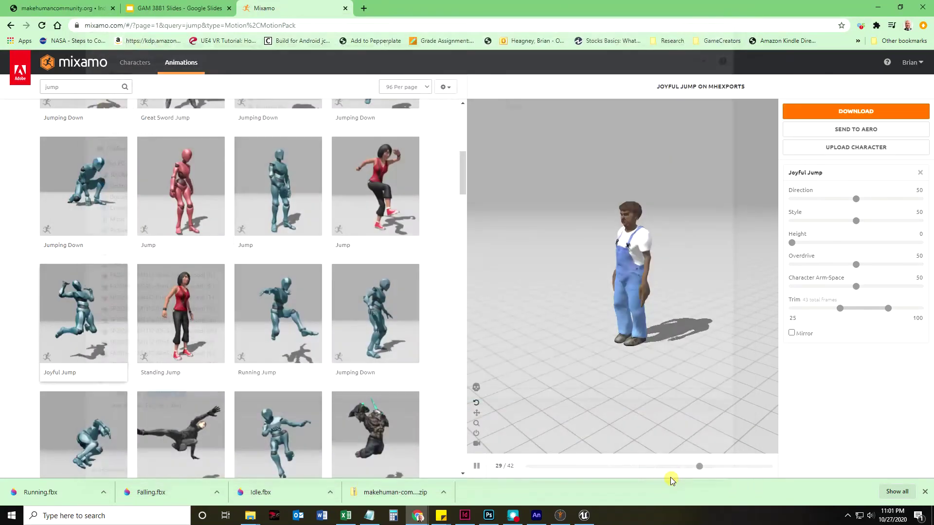